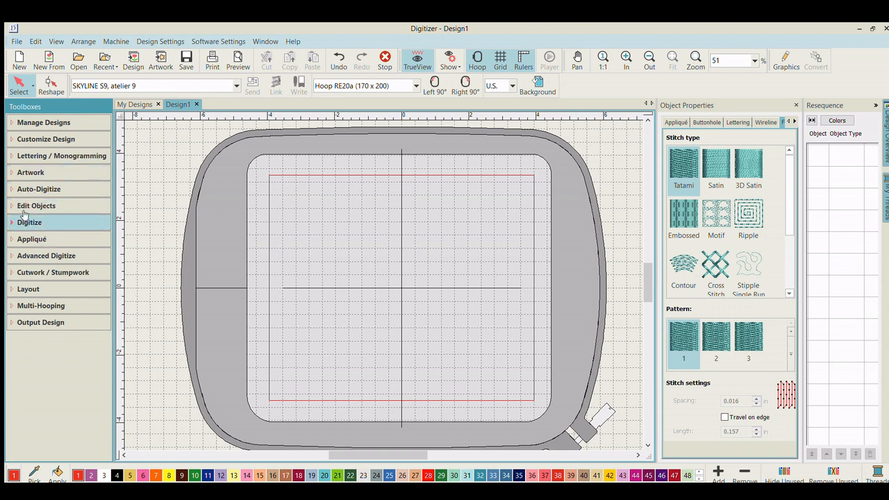
- Digitize a filled rectangle about 2.73 in wide and 2.53 in high in the hoop's upper-left area
left_click(24, 217)
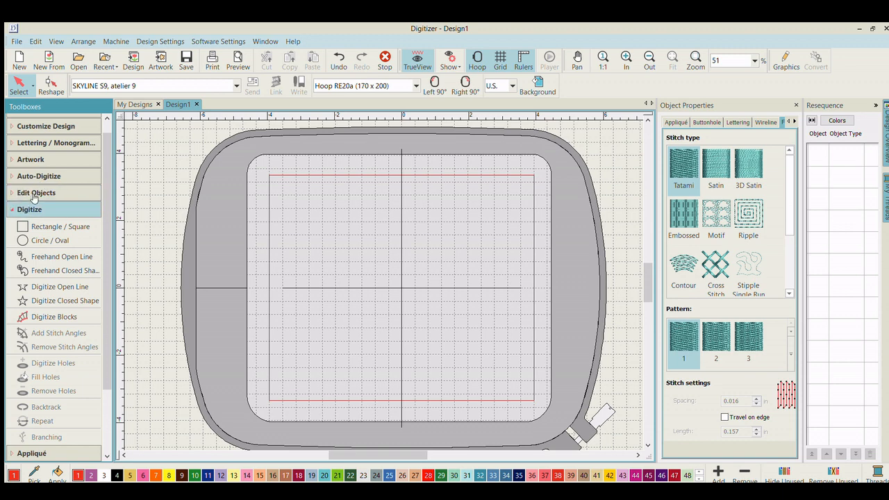
scroll(37, 202, "down", 2)
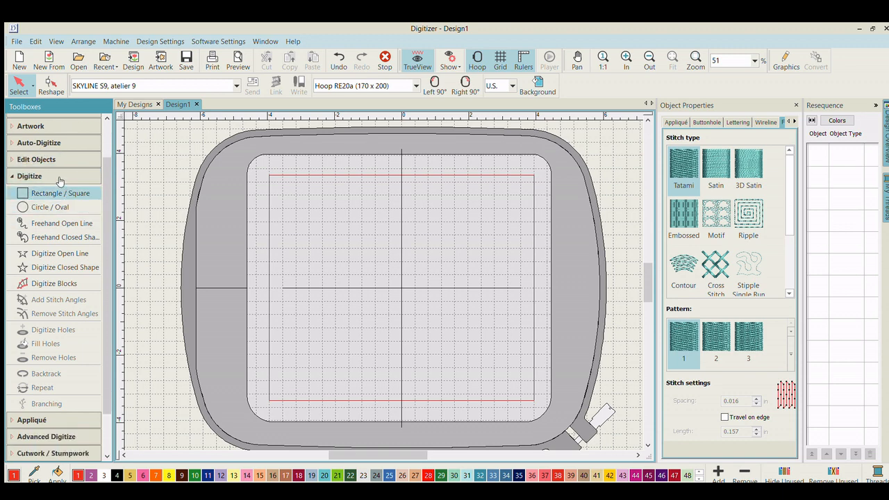
left_click(60, 193)
left_click(303, 192)
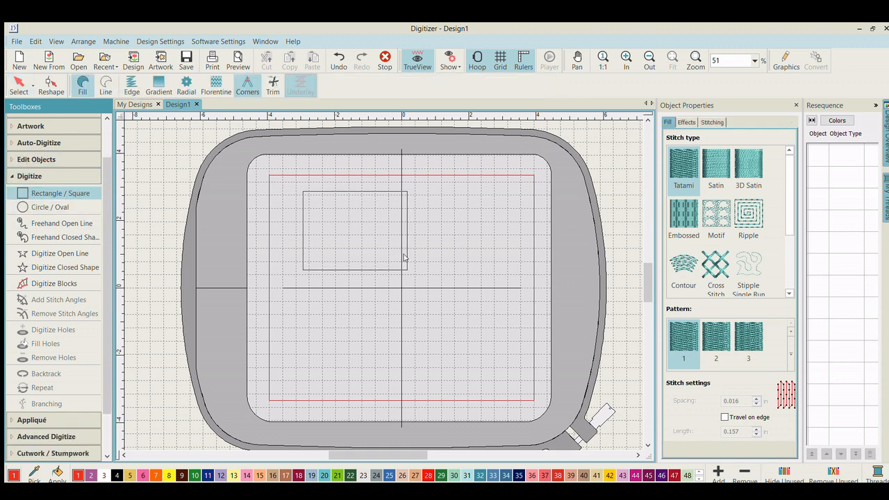
left_click(395, 277)
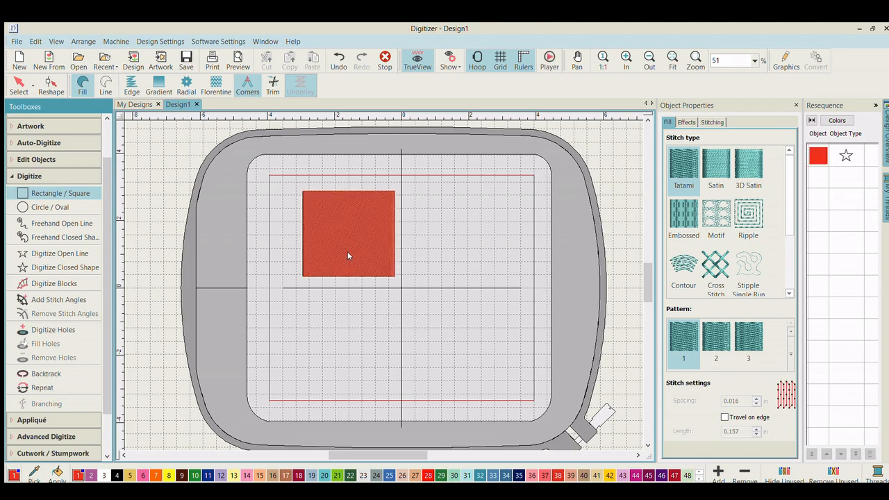
- Turn TrueView off to examine the rectangle's stitch lines up close, and turn it on again
left_click(420, 59)
scroll(387, 263, "up", 3)
scroll(380, 269, "down", 3)
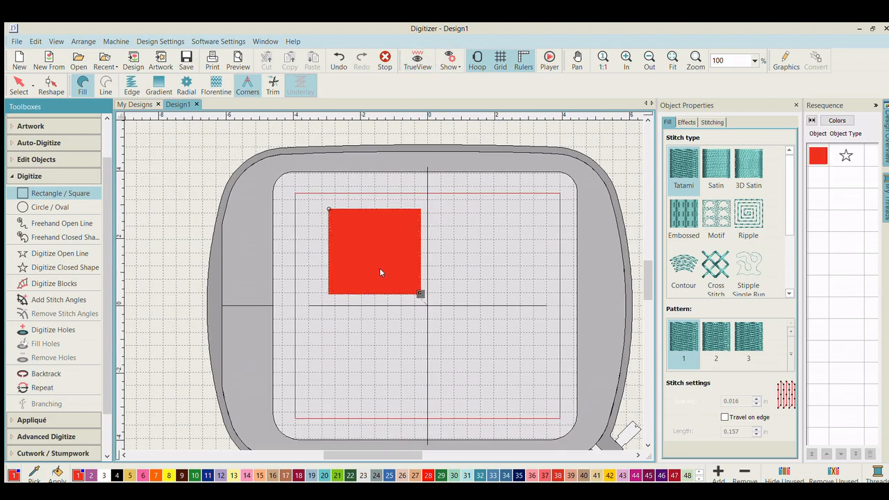
scroll(380, 269, "up", 5)
scroll(379, 272, "up", 2)
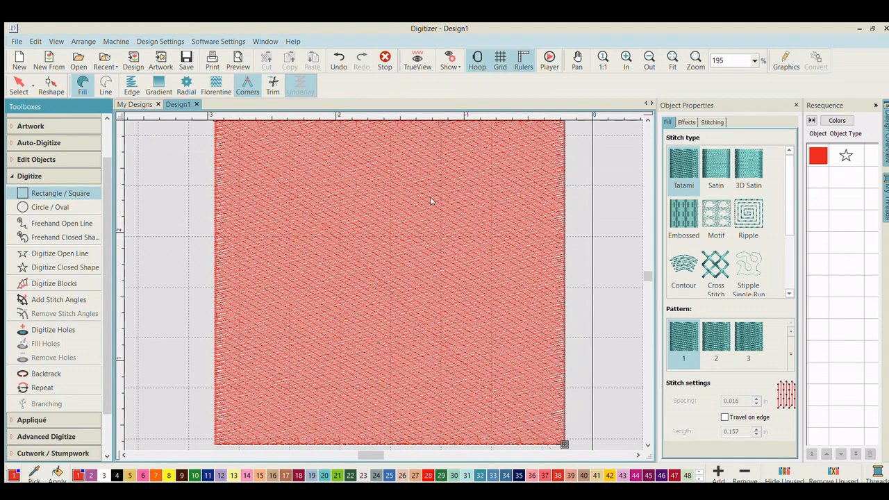
left_click(418, 59)
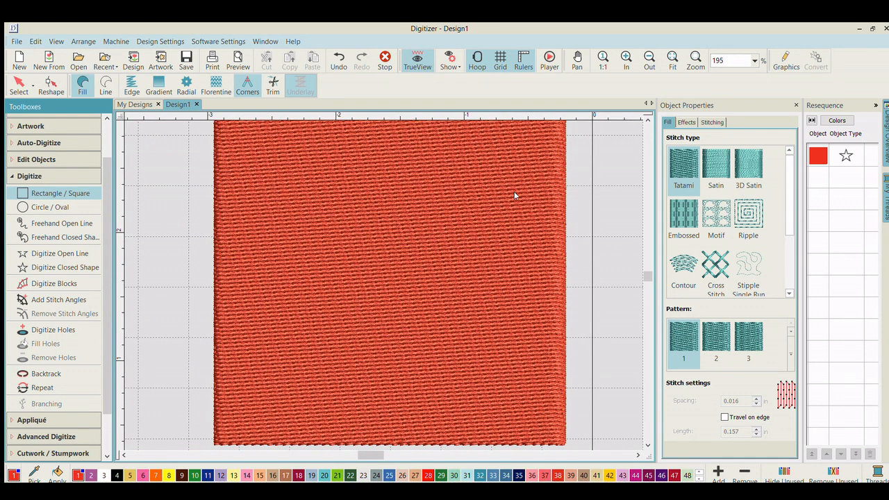
scroll(379, 268, "down", 2)
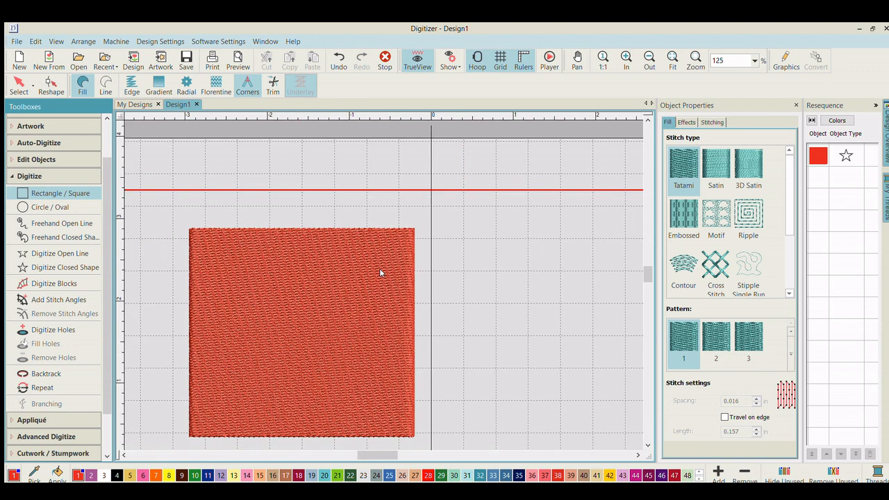
scroll(380, 268, "up", 1)
- Select the rectangle and examine its Tatami fill texture both as a whole and in close-up
left_click(19, 85)
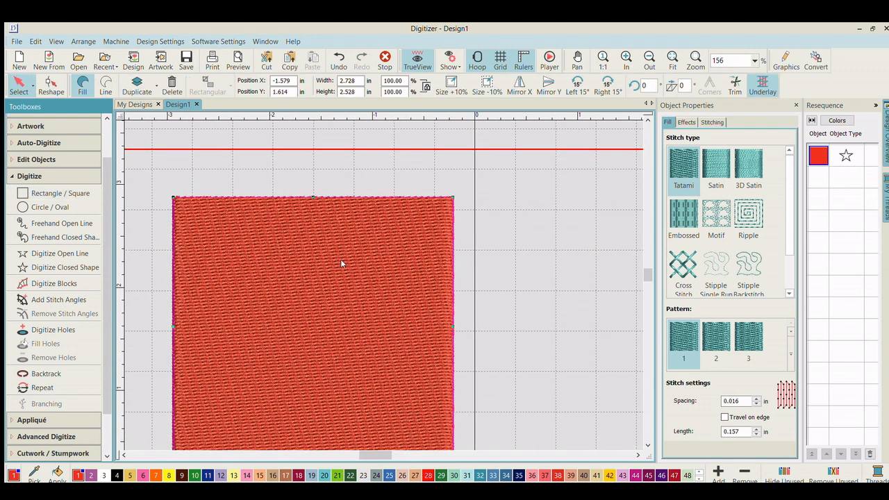
scroll(309, 313, "down", 1)
scroll(380, 268, "up", 2)
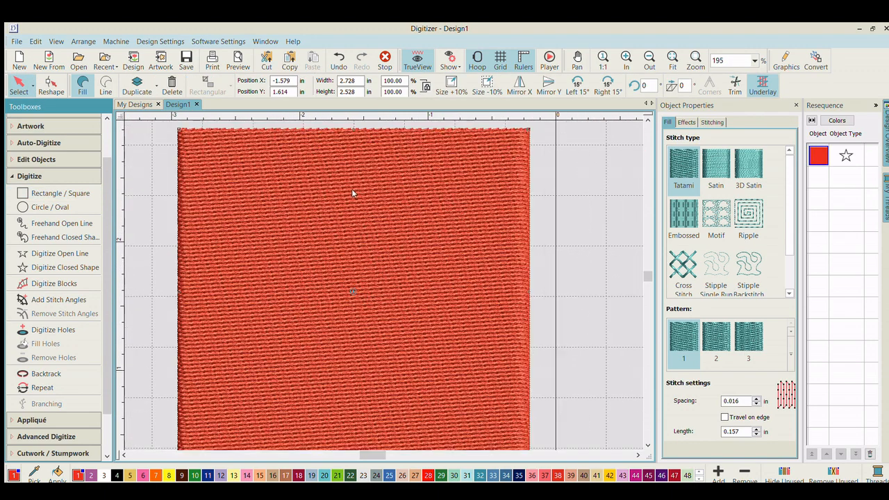
scroll(352, 188, "down", 1)
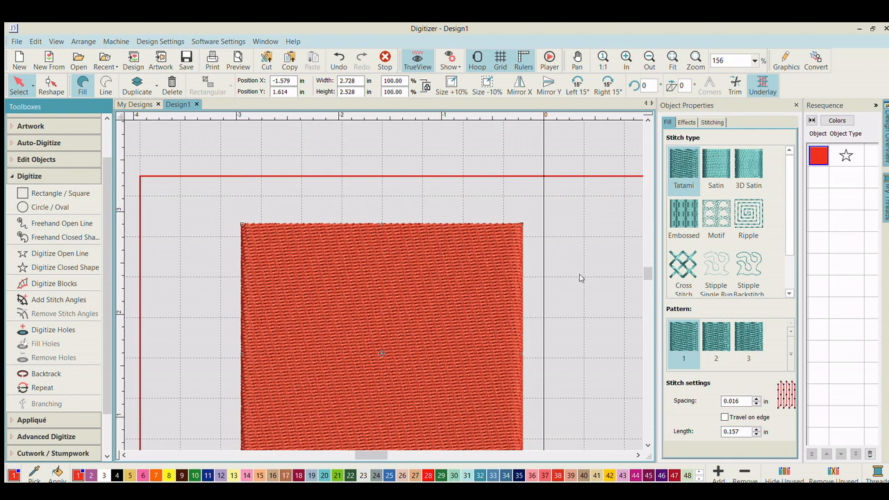
left_click_drag(641, 263, 645, 267)
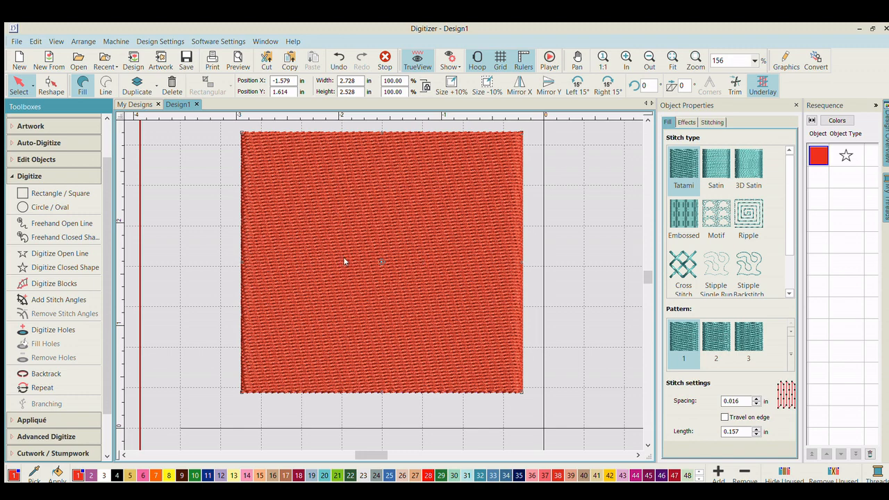
left_click(336, 150)
scroll(379, 268, "up", 5)
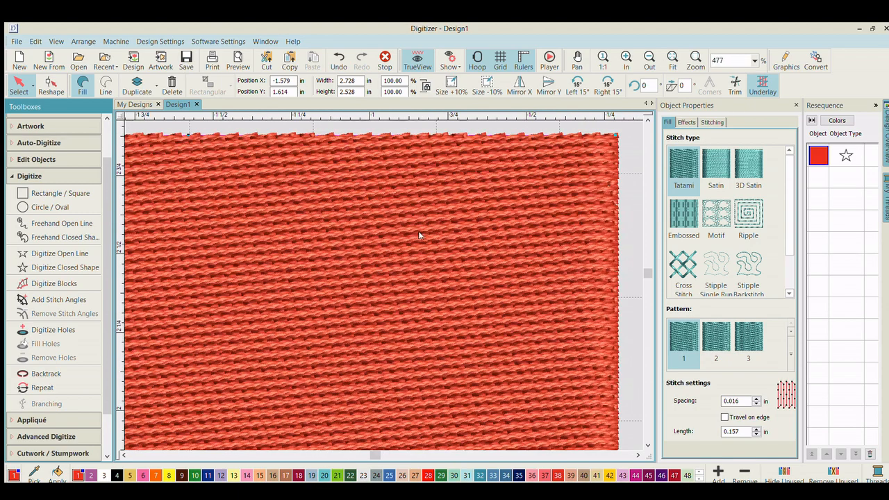
scroll(419, 235, "down", 5)
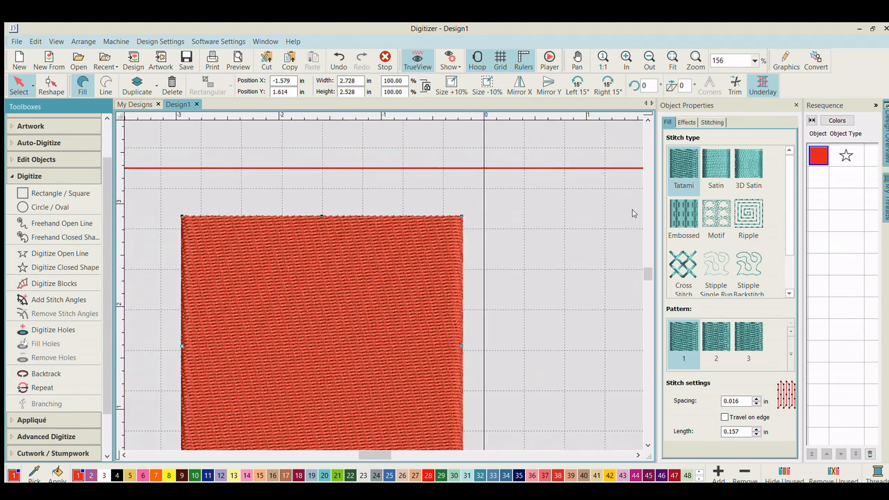
- Change the rectangle's fill to Satin and inspect its stitches both close up and as a whole
left_click_drag(648, 275, 648, 284)
left_click(716, 165)
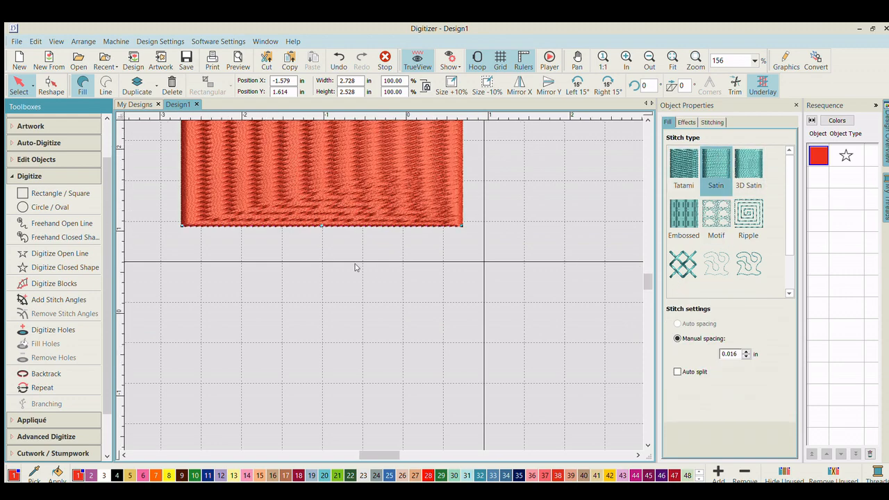
scroll(379, 268, "down", 1)
scroll(378, 273, "up", 5)
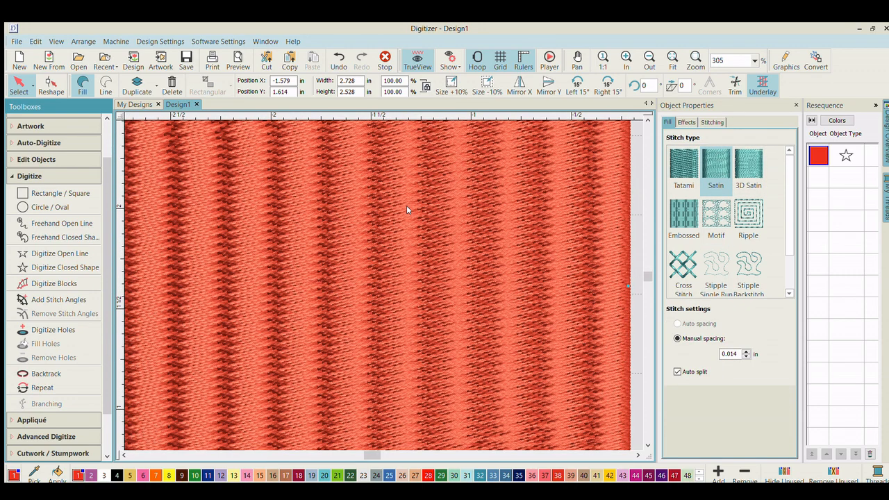
scroll(406, 206, "down", 2)
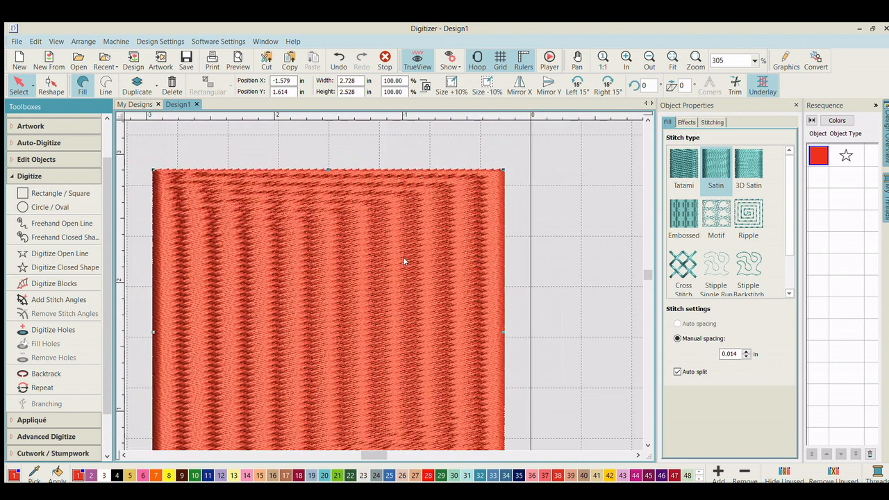
scroll(312, 254, "down", 2)
scroll(401, 286, "down", 1)
scroll(390, 300, "up", 1)
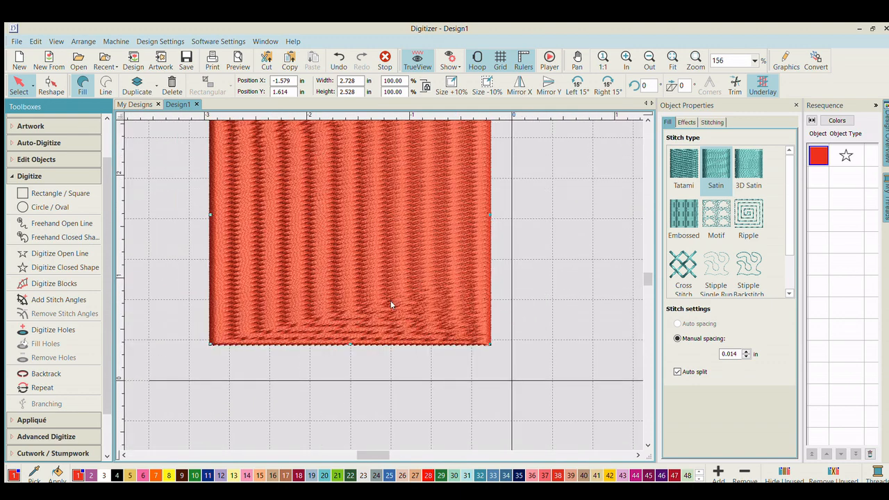
scroll(379, 268, "down", 1)
scroll(380, 268, "up", 1)
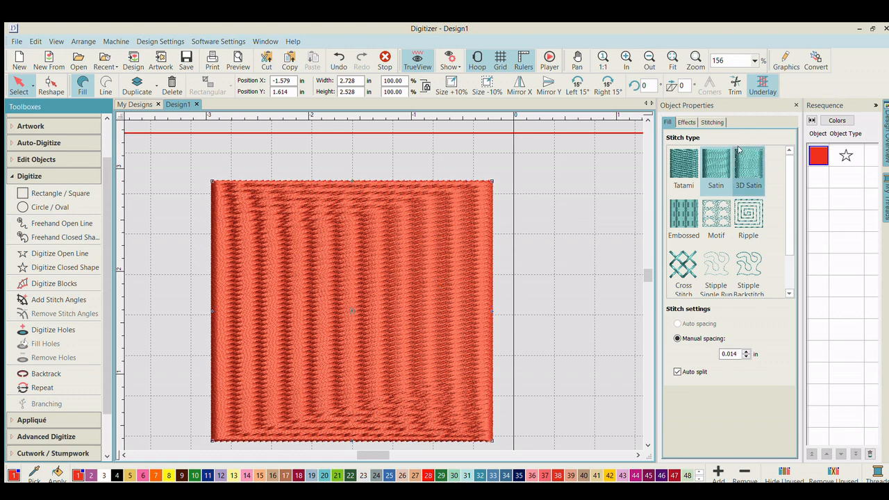
- Try the 3D Satin, Embossed, Motif and Ripple fills one after another on the rectangle
left_click(748, 165)
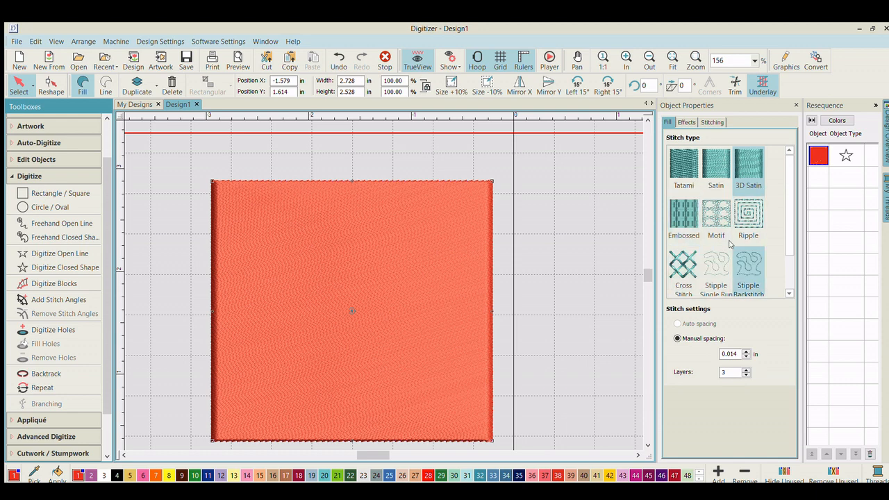
left_click(686, 203)
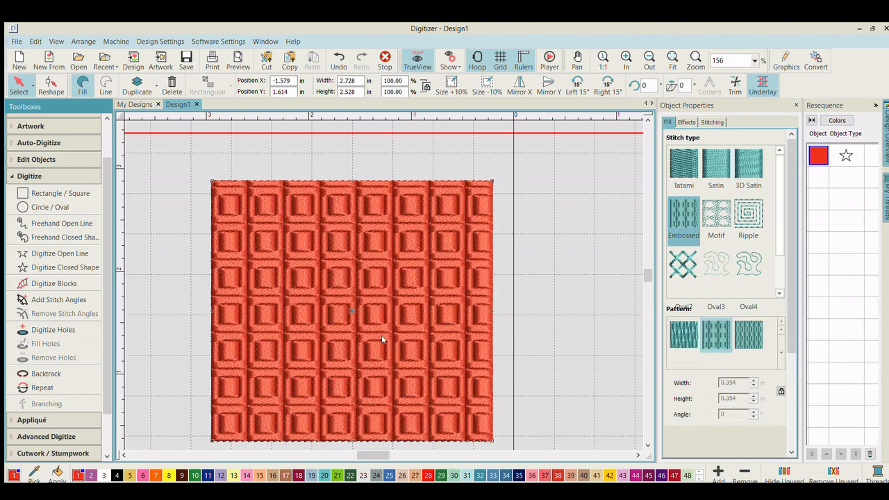
left_click(716, 214)
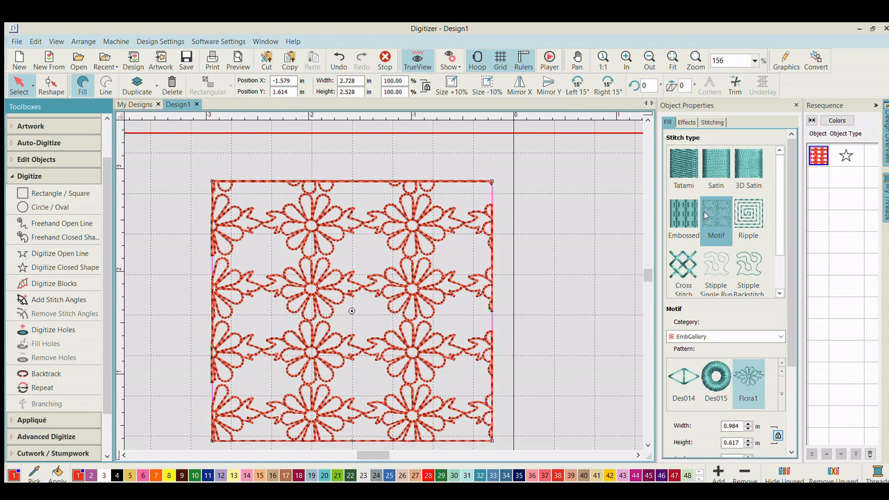
left_click(739, 206)
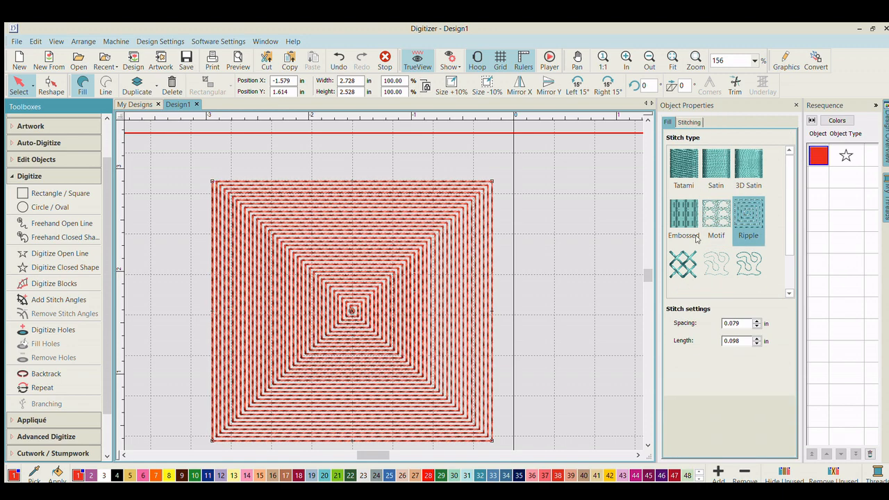
- Try the Cross Stitch, Stipple Single Run, Stipple Backstitch, Stipple Stemstitch and Blanket fills on the rectangle
left_click(683, 263)
scroll(707, 239, "down", 1)
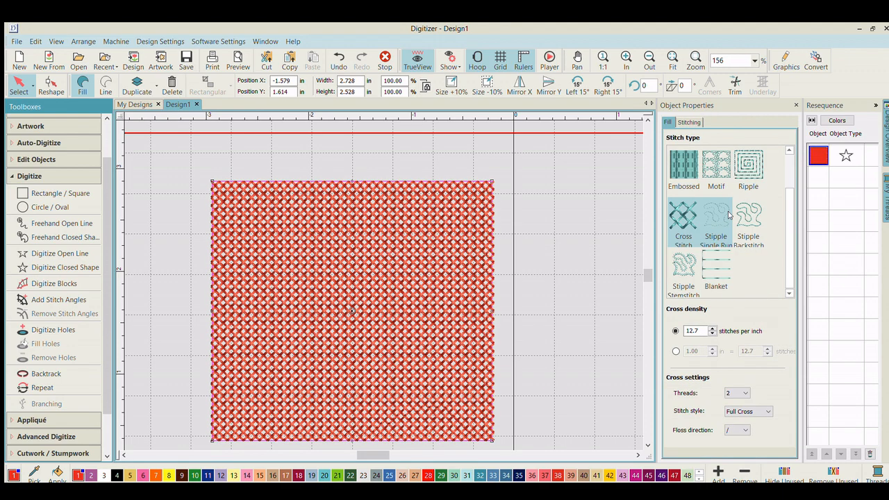
left_click(727, 213)
left_click(759, 202)
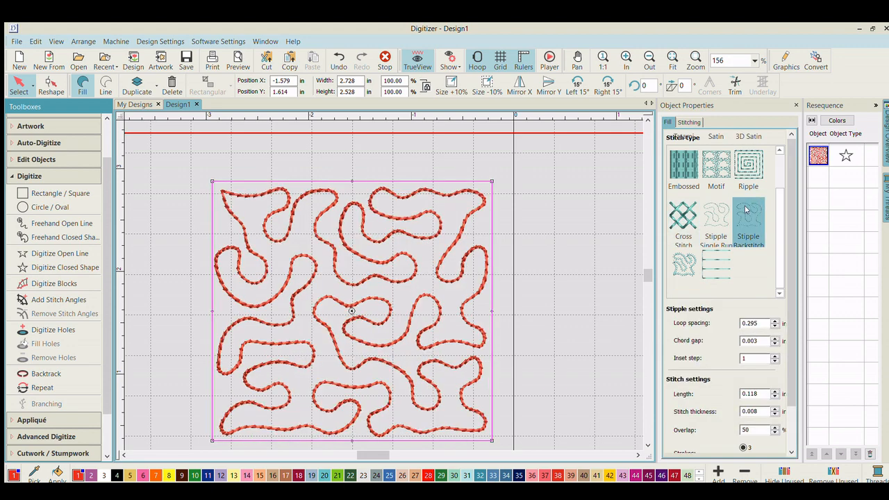
left_click(684, 267)
left_click(716, 264)
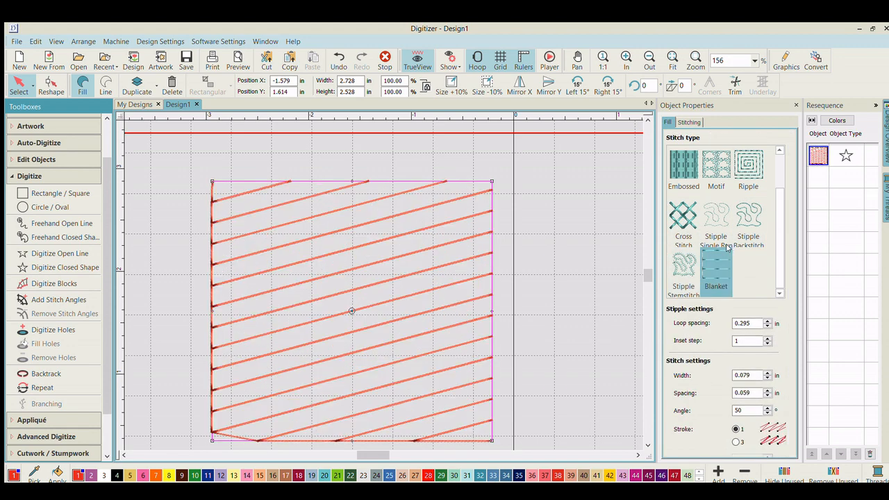
- Set the rectangle's fill to Satin and turn TrueView off to expose its stitch lines
left_click(683, 165)
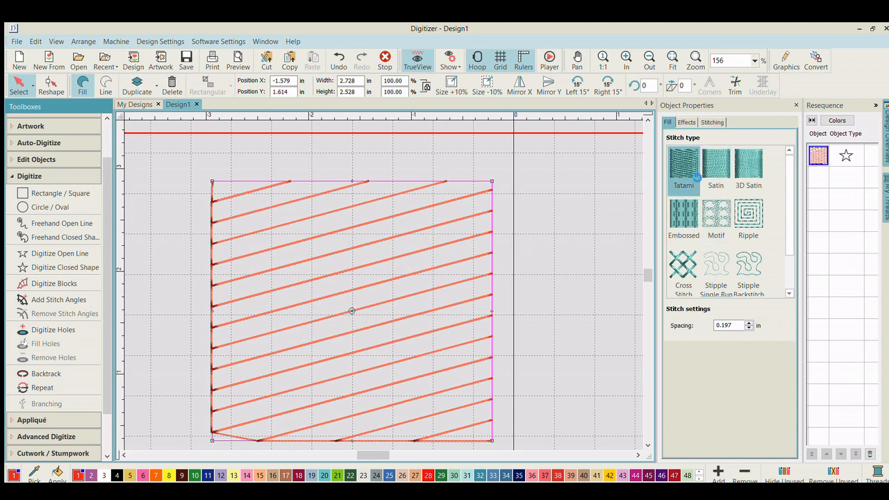
left_click(716, 166)
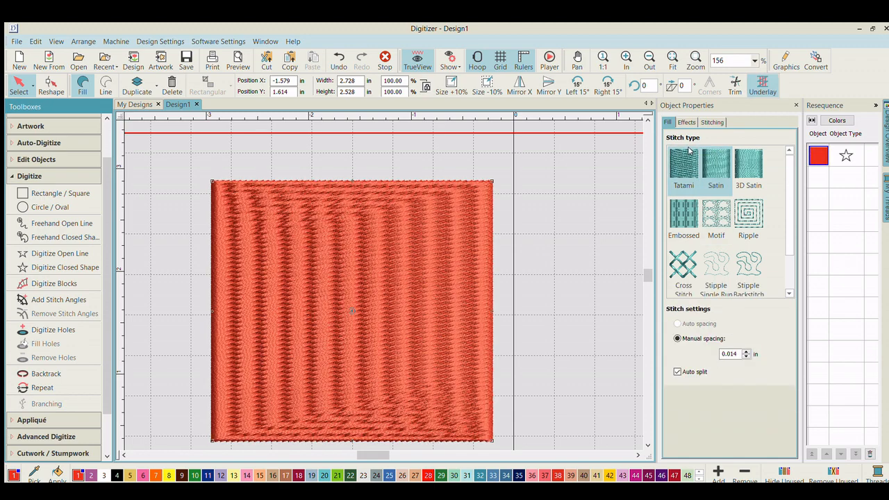
scroll(410, 284, "up", 2)
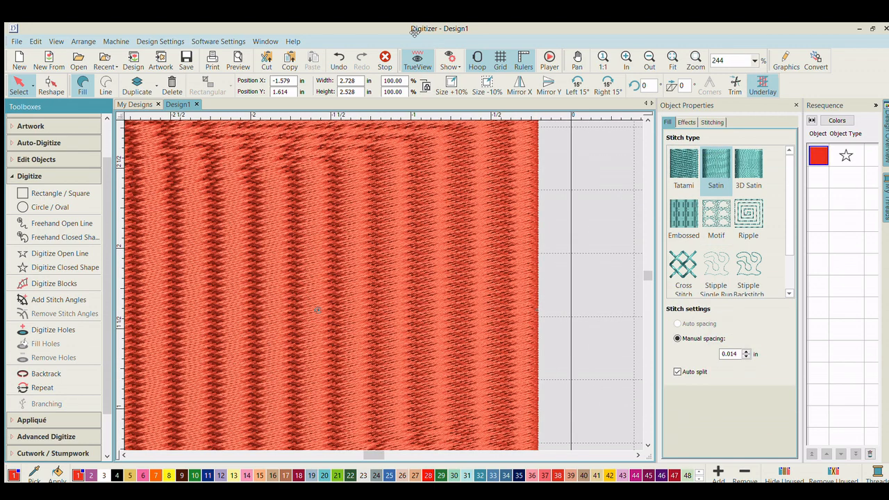
left_click(416, 59)
left_click(559, 195)
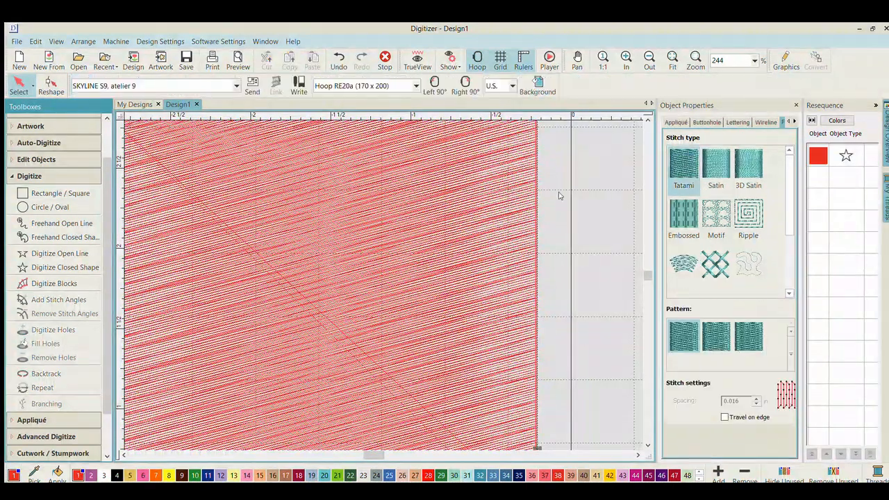
- Switch the rectangle's fill to Tatami and back to Satin to compare their stitch lines without TrueView
left_click(529, 196)
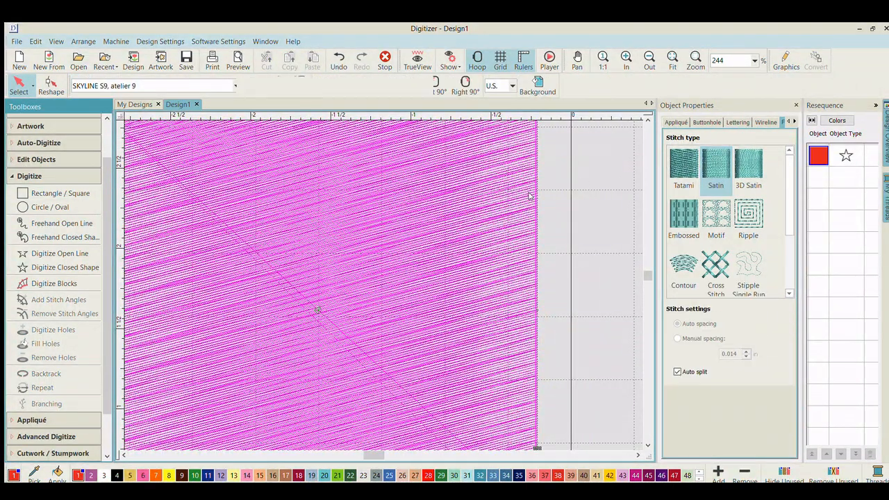
left_click(697, 149)
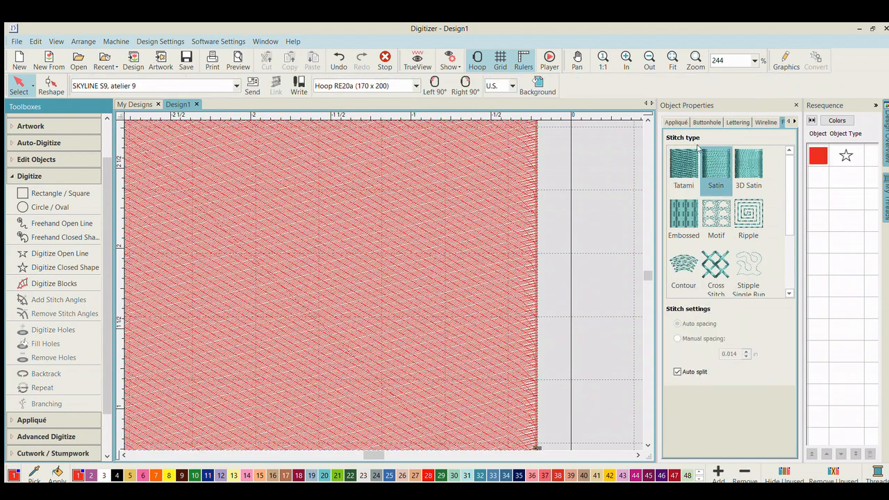
left_click(697, 147)
left_click(709, 160)
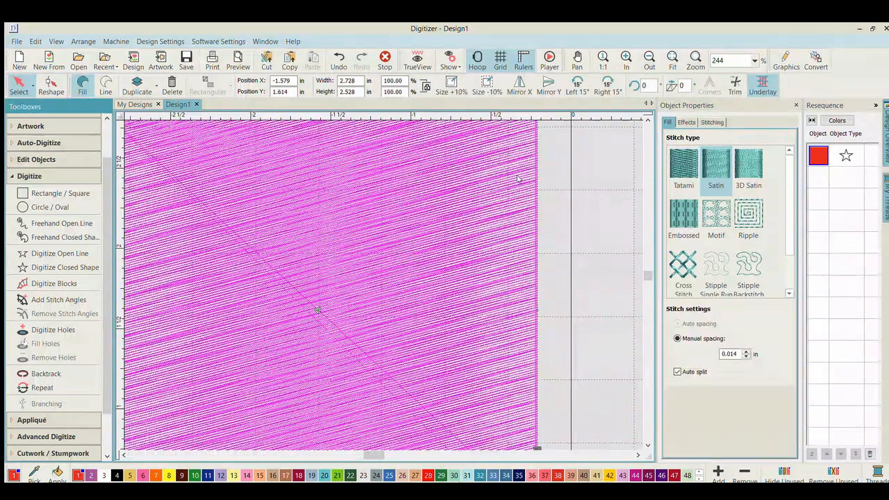
left_click(585, 167)
scroll(446, 190, "down", 3)
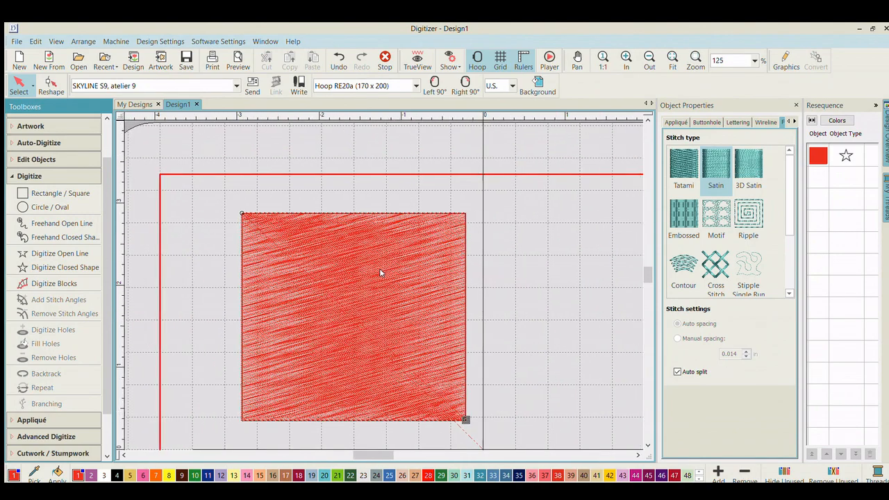
scroll(380, 268, "up", 2)
scroll(385, 269, "down", 2)
scroll(381, 272, "up", 1)
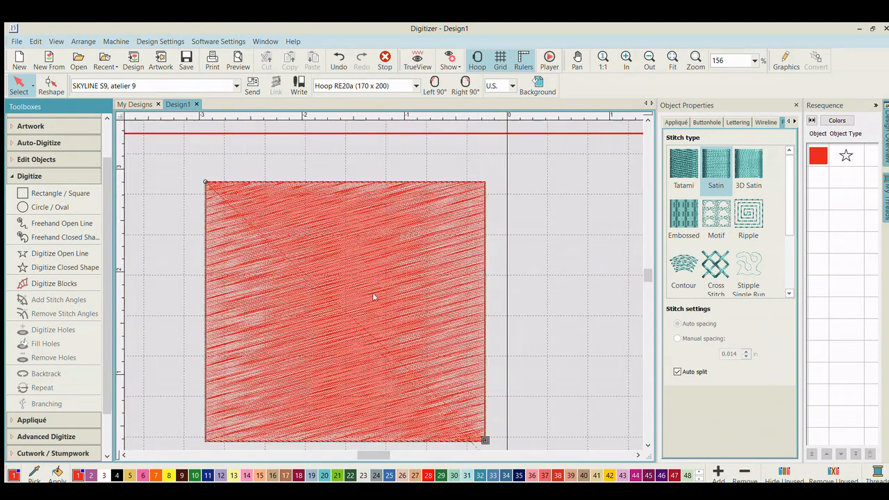
- Turn TrueView back on and delete the Satin-filled rectangle from the design
left_click(417, 59)
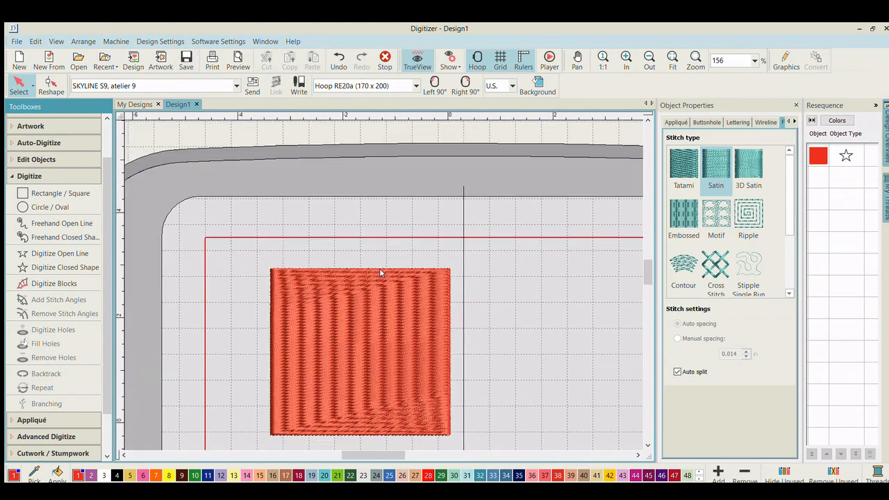
scroll(379, 268, "down", 3)
left_click(377, 262)
key("Delete")
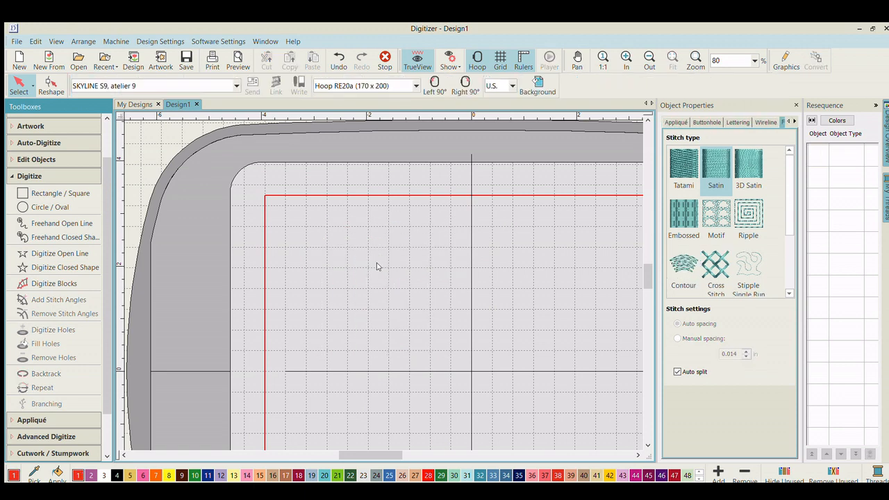
- Digitize a Satin-filled circle about 3.4 in across in the hoop's upper-left area
left_click(56, 206)
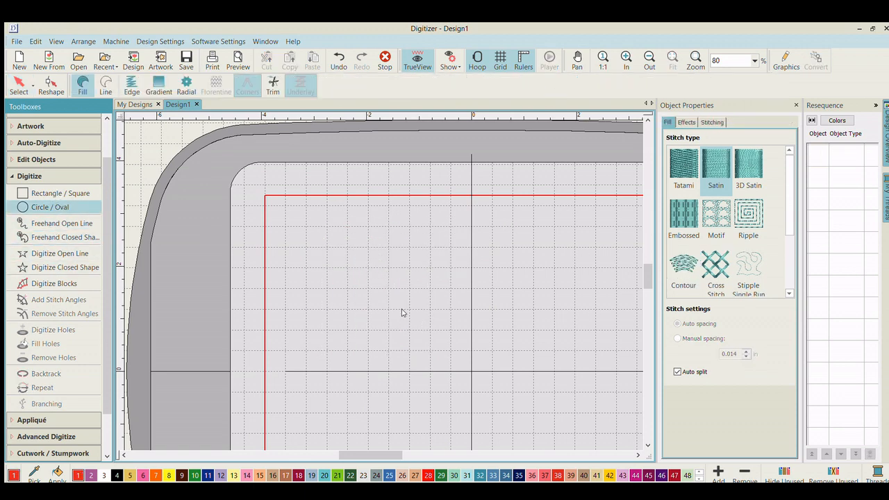
left_click(375, 297)
left_click(460, 287)
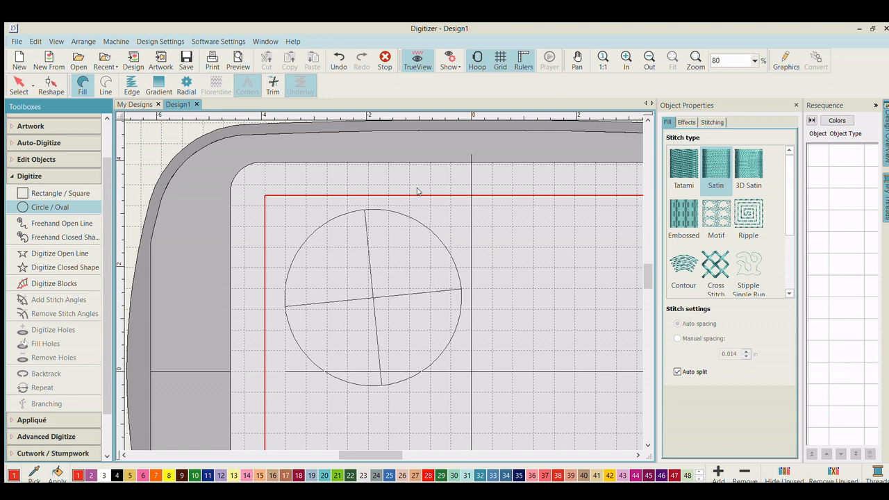
key("Return")
scroll(479, 261, "up", 2)
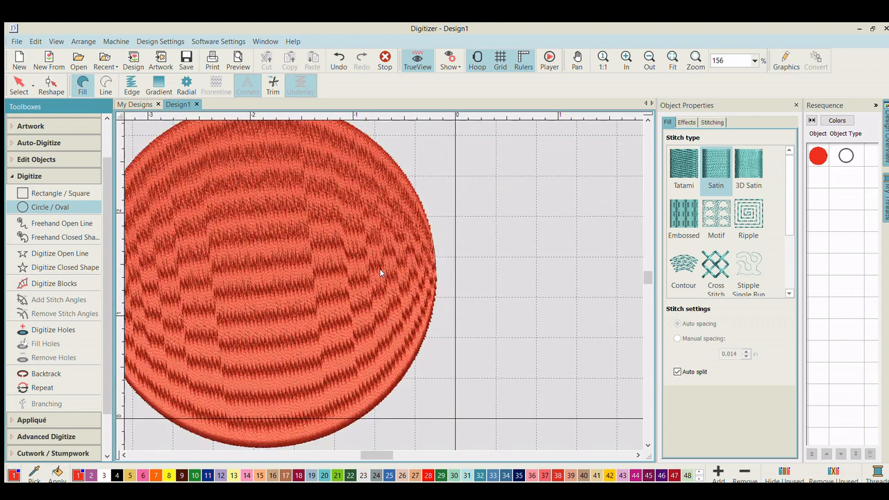
- Select the Satin-filled circle and delete it from the hoop
left_click(19, 86)
left_click(339, 239)
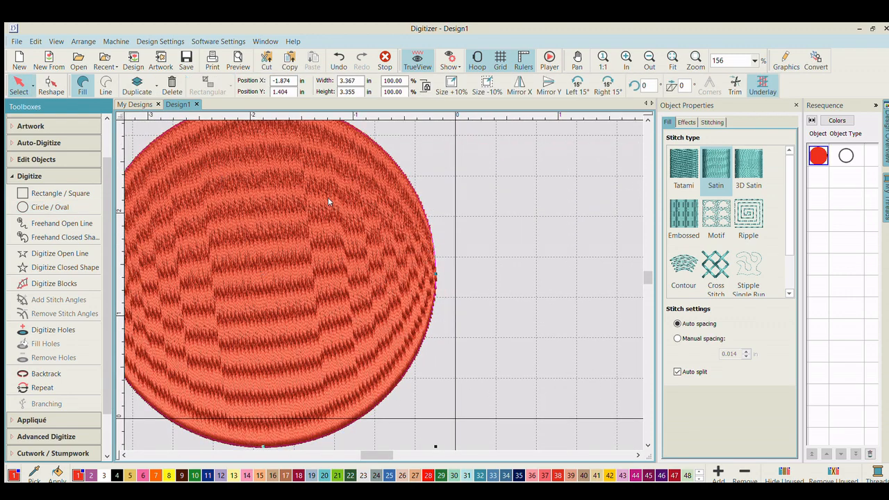
key("Delete")
scroll(381, 272, "down", 4)
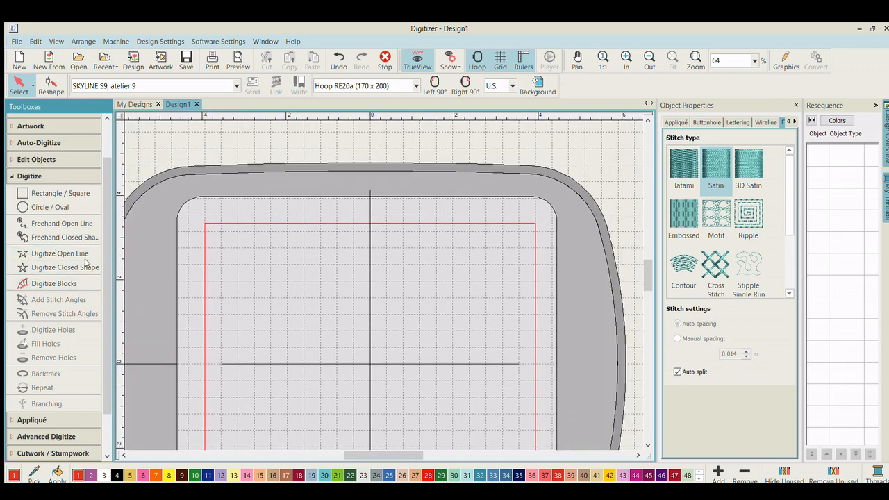
- Draw a winding Single Run line about 5.5 by 3.25 in with the Freehand Open Line tool
scroll(380, 272, "up", 2)
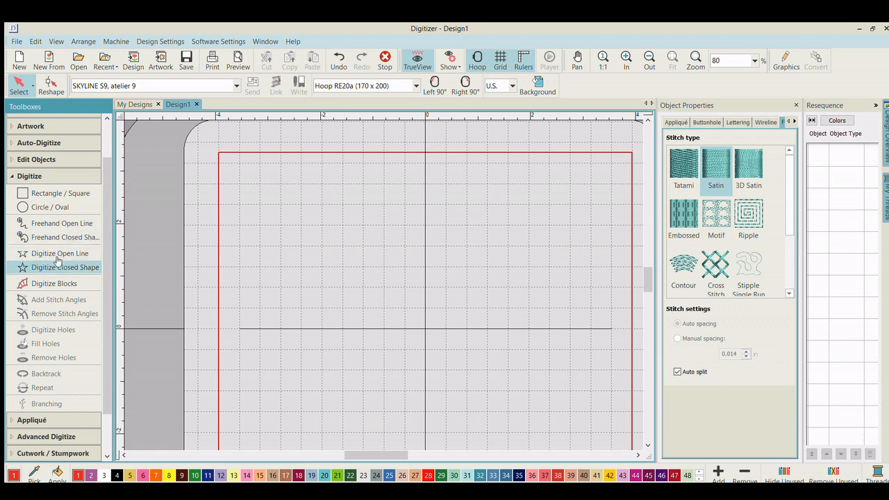
left_click(70, 223)
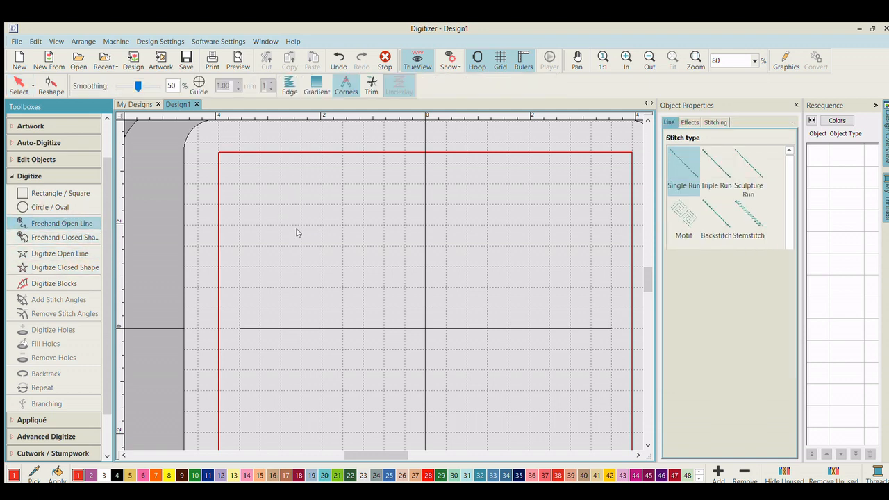
mouse_move(299, 243)
left_mouse_down()
mouse_move(413, 265)
mouse_move(482, 245)
mouse_move(283, 339)
mouse_move(250, 287)
left_mouse_up()
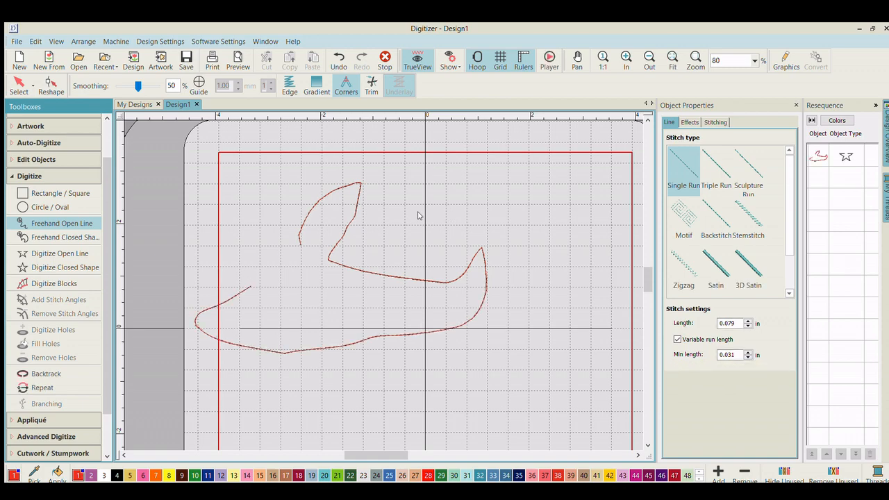
scroll(381, 227, "up", 6)
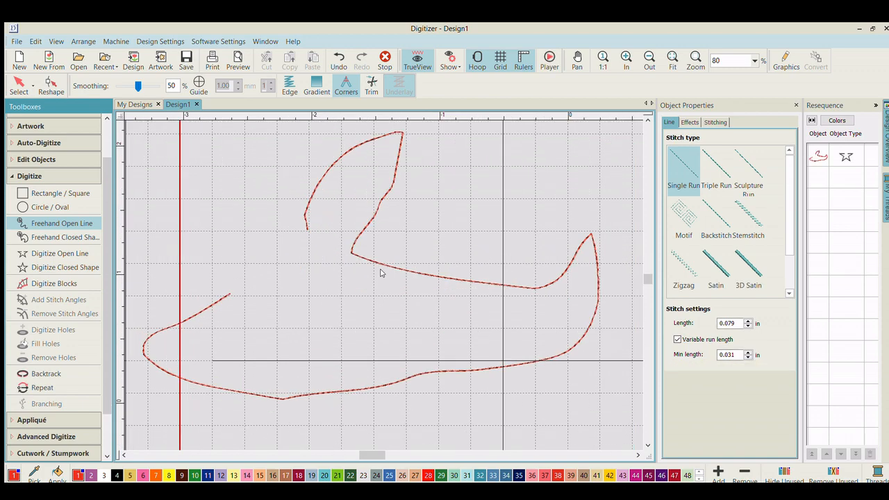
- Select the winding freehand line and delete it
left_click(19, 86)
scroll(379, 273, "down", 3)
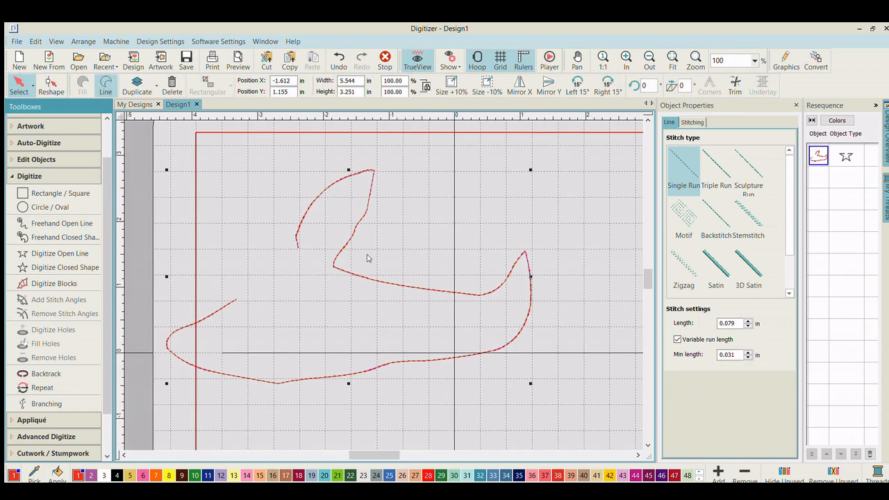
key("Delete")
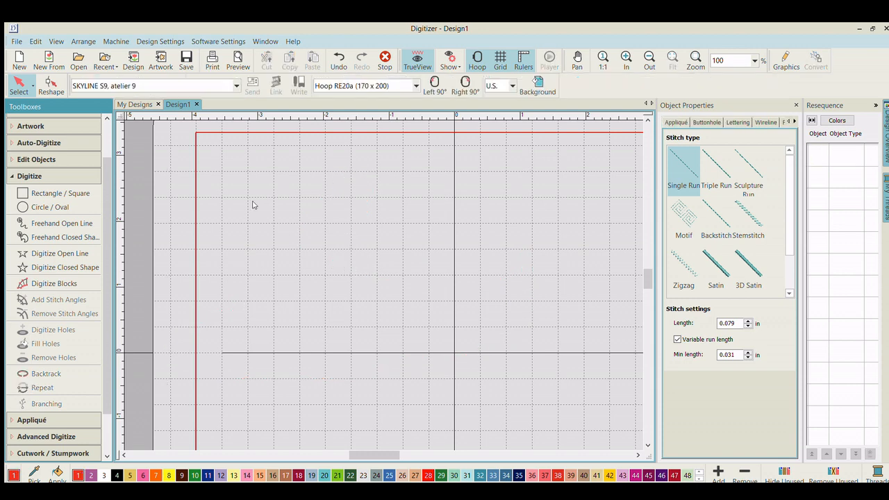
- Digitize a closed Single Run outline about 5.2 by 2.5 in, with straight sides and a rounded right end
left_click(70, 267)
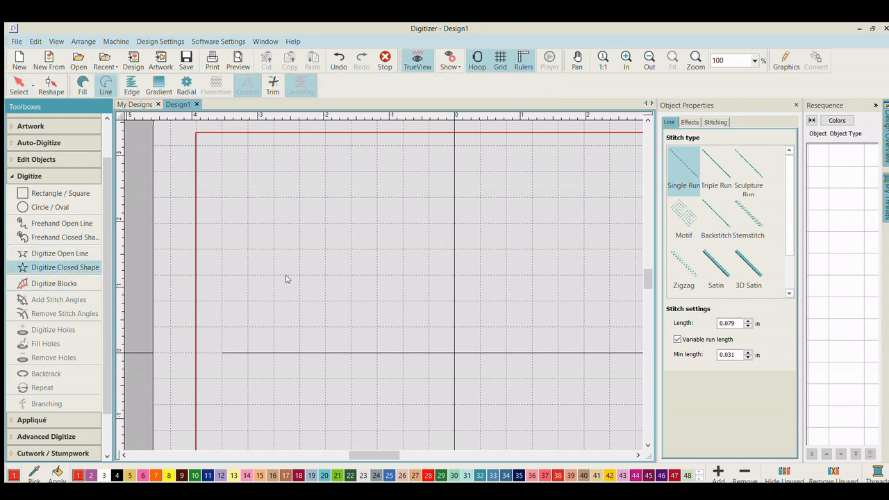
scroll(365, 274, "up", 1)
scroll(461, 258, "down", 1)
scroll(389, 269, "up", 1)
scroll(275, 303, "down", 1)
scroll(379, 281, "up", 1)
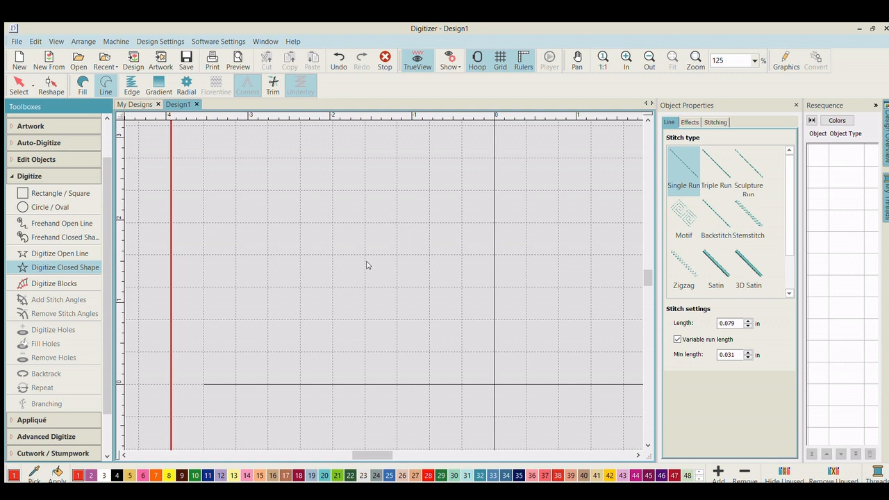
left_click(203, 352)
left_click(242, 271)
left_click(328, 206)
left_click(384, 194)
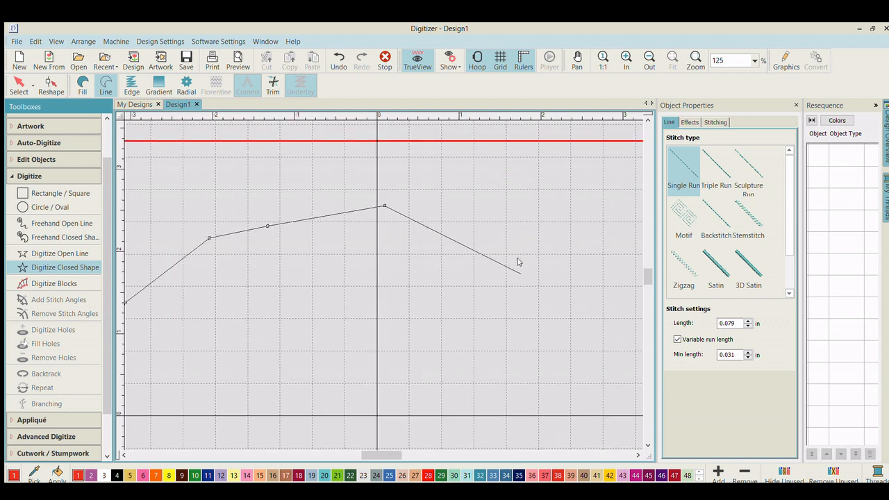
left_click(514, 282)
left_click(466, 347)
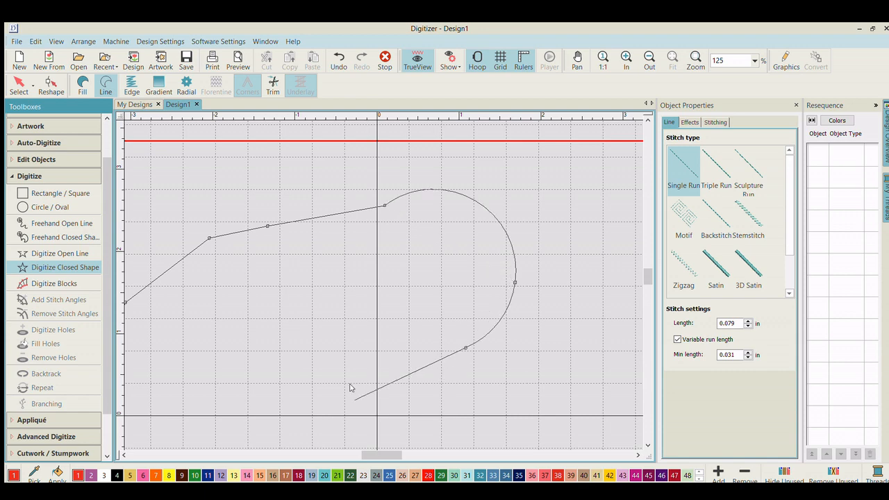
left_click(349, 398)
left_click(225, 373)
left_click(160, 363)
key("Return")
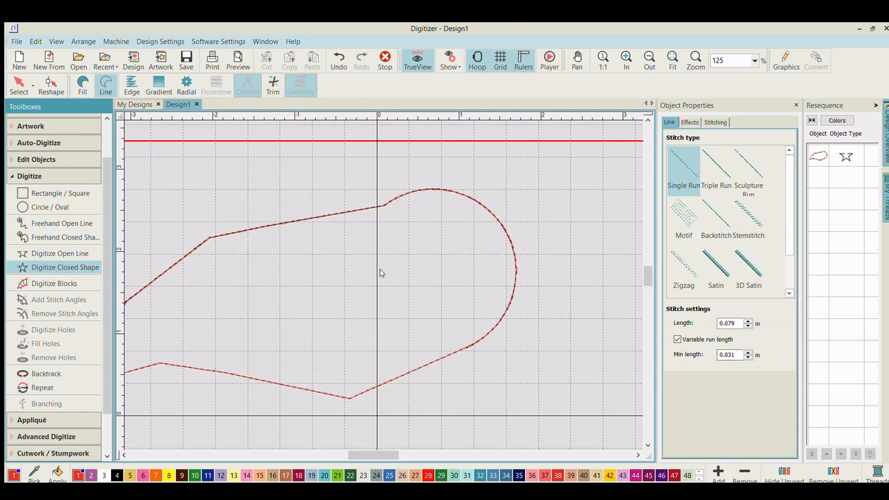
scroll(381, 272, "down", 2)
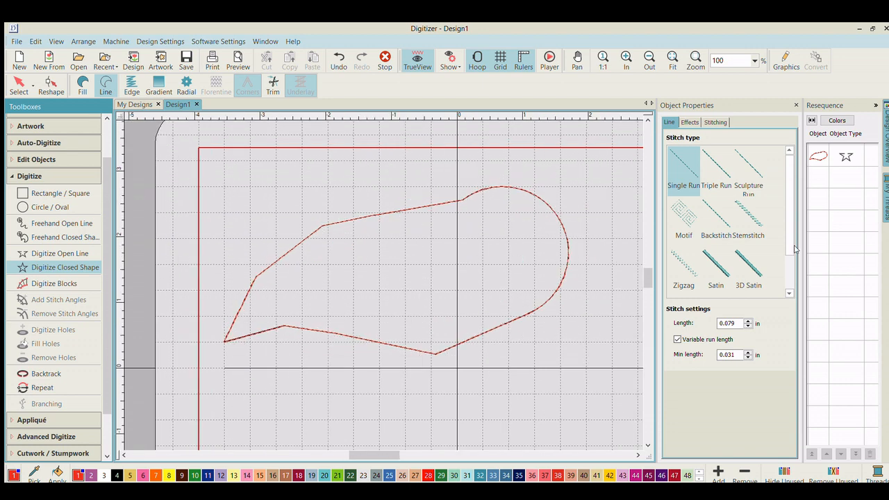
- Switch the digitizing mode from line to fill and delete the closed outline
left_click(81, 85)
left_click(19, 82)
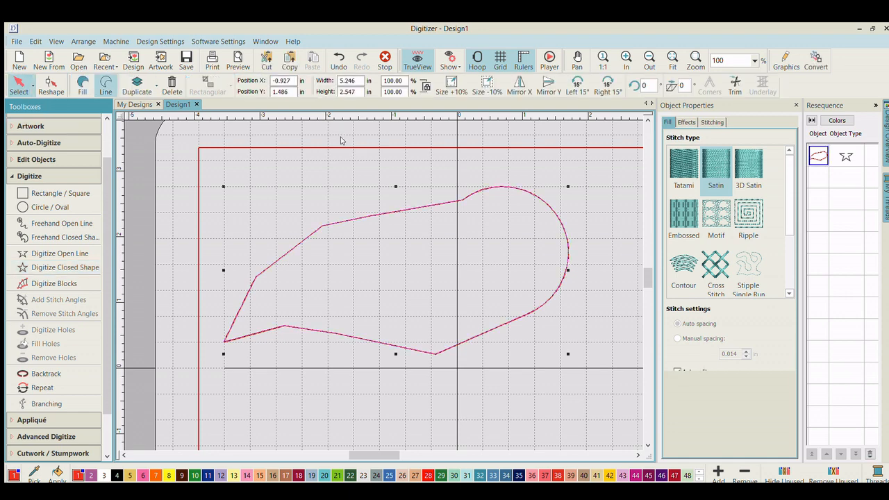
key("Delete")
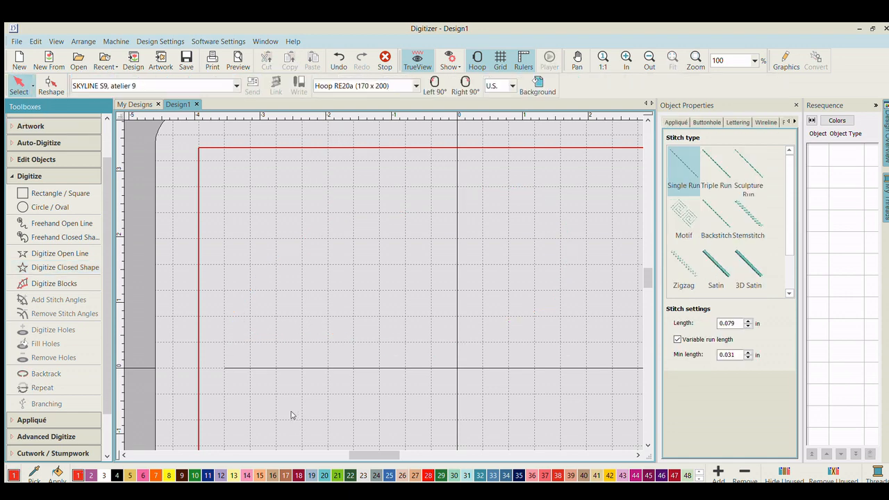
- Digitize a Satin-filled closed shape in the hoop with straight upper and right edges and a curved lower-left end
left_click(61, 267)
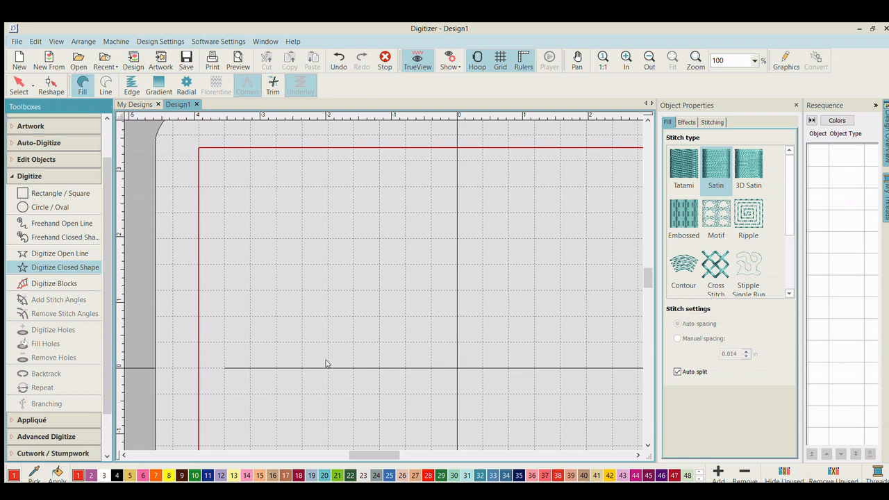
left_click(63, 252)
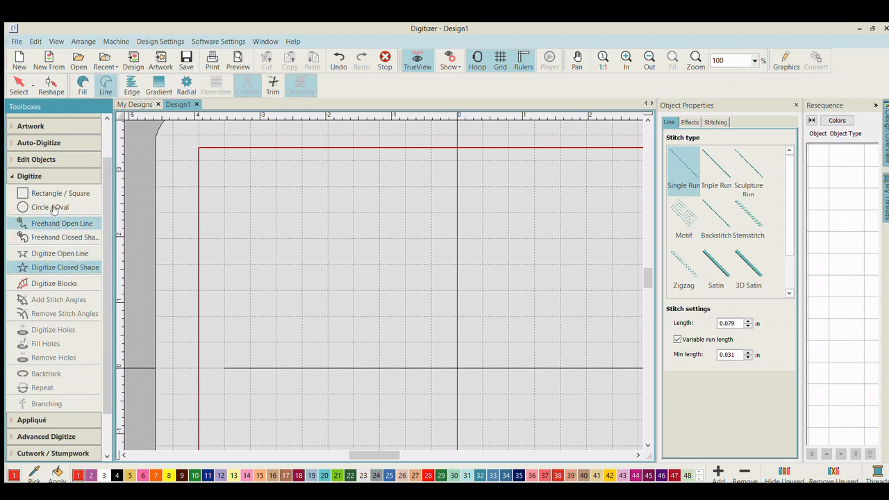
left_click(82, 84)
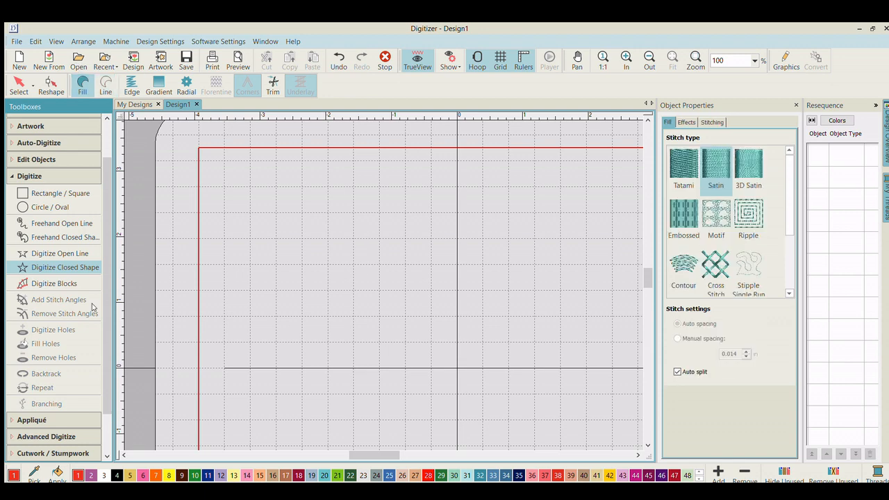
left_click(245, 315)
left_click(282, 246)
left_click(353, 218)
left_click(436, 222)
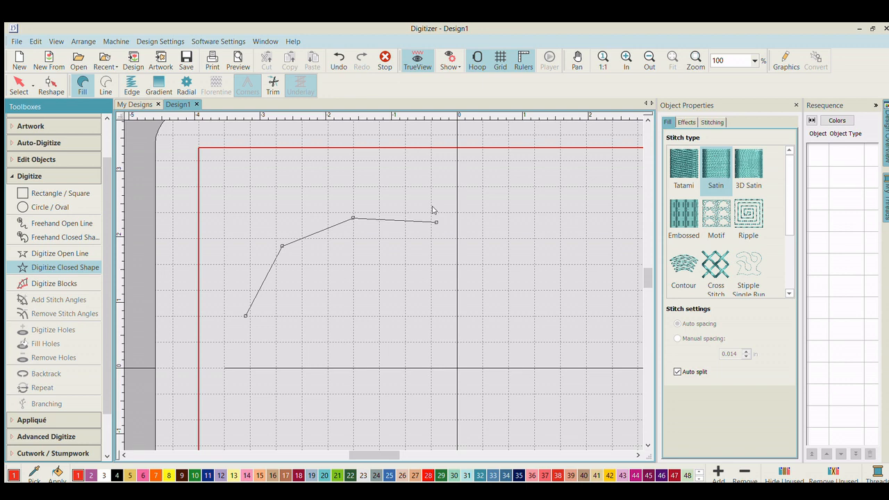
left_click(507, 236)
left_click(495, 295)
left_click(377, 327)
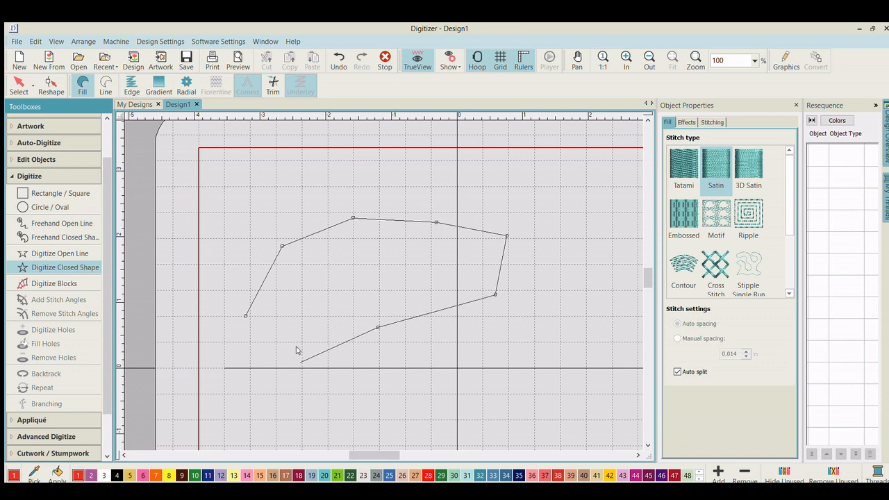
right_click(300, 362)
left_click(251, 339)
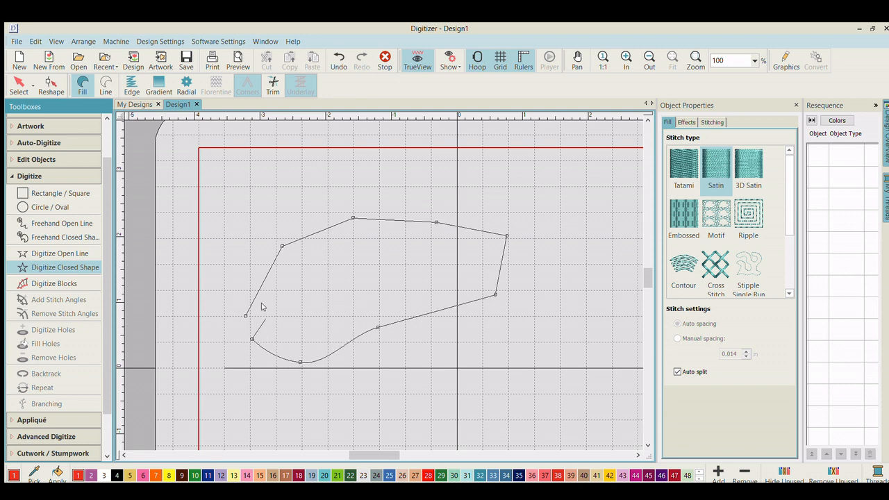
key("Return")
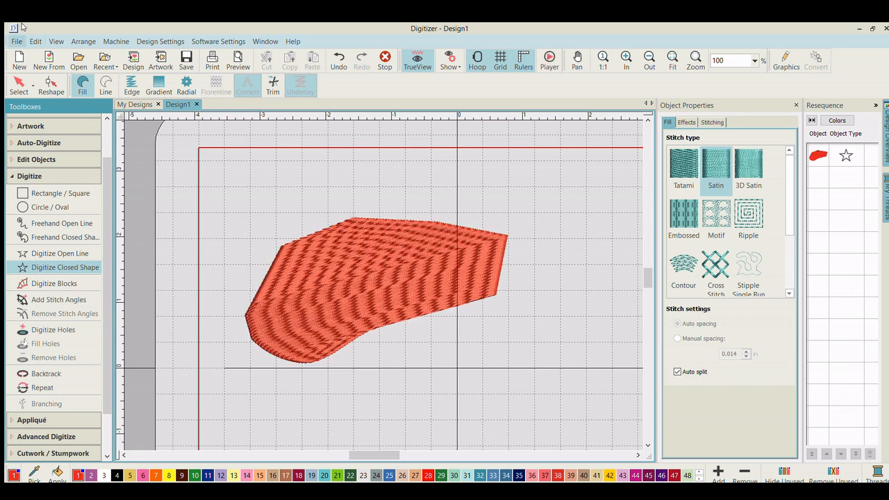
- Delete the irregular Satin-filled closed shape
left_click(18, 84)
key("Delete")
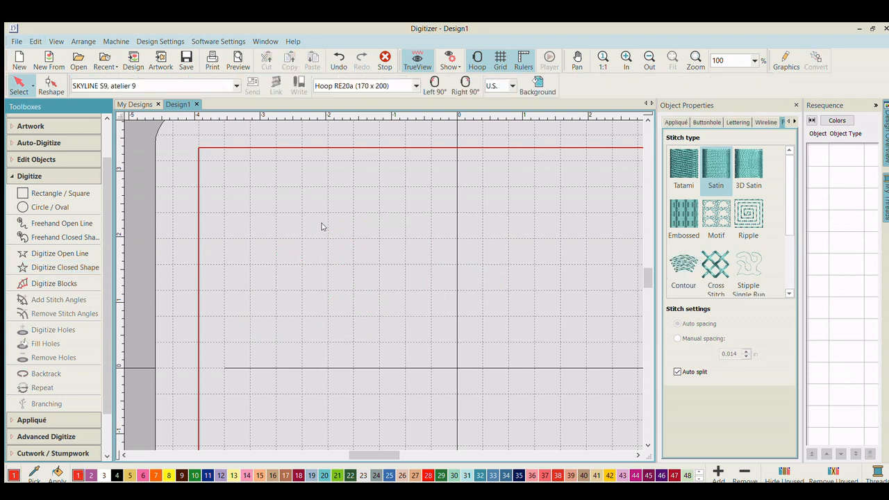
- Begin a Satin-filled closed shape in the hoop's upper-left area with one corner point followed by two curve points
left_click(48, 266)
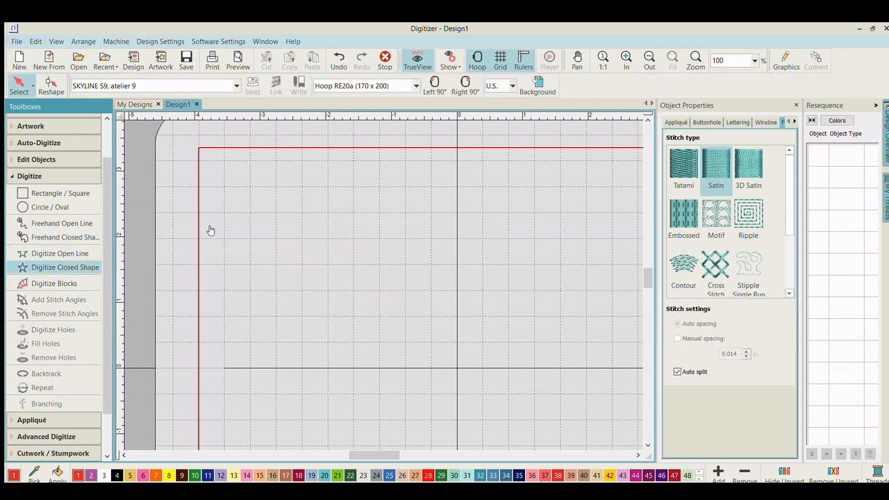
left_click(214, 286)
right_click(266, 228)
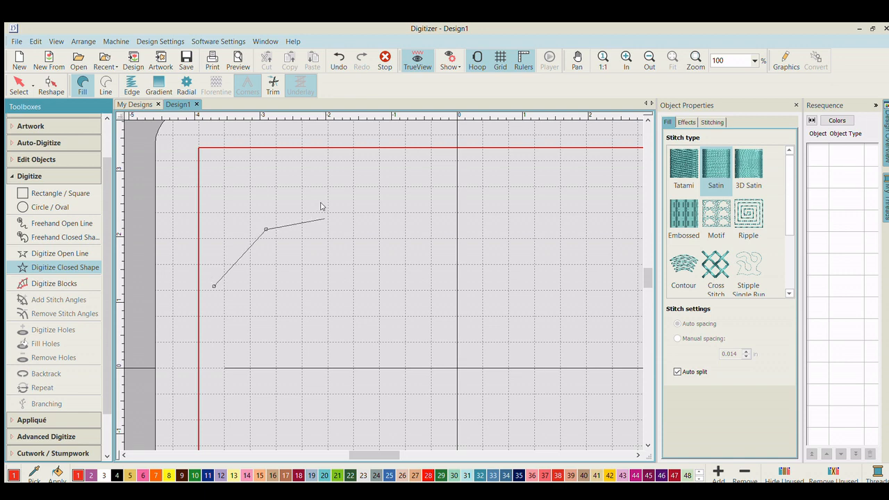
right_click(336, 220)
- Continue the outline with mostly curve points around the right side and bottom, looping back near the start point
left_click(389, 223)
right_click(423, 280)
right_click(404, 336)
right_click(333, 387)
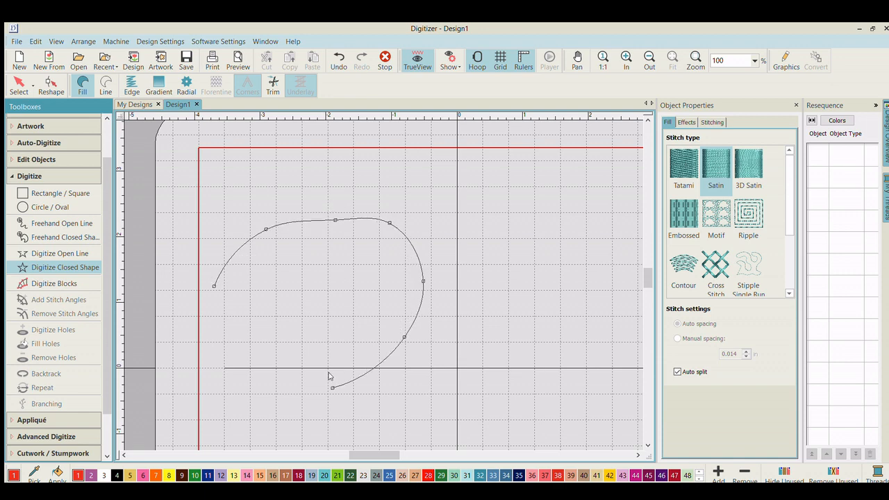
right_click(283, 339)
right_click(265, 321)
right_click(240, 317)
right_click(197, 352)
right_click(206, 312)
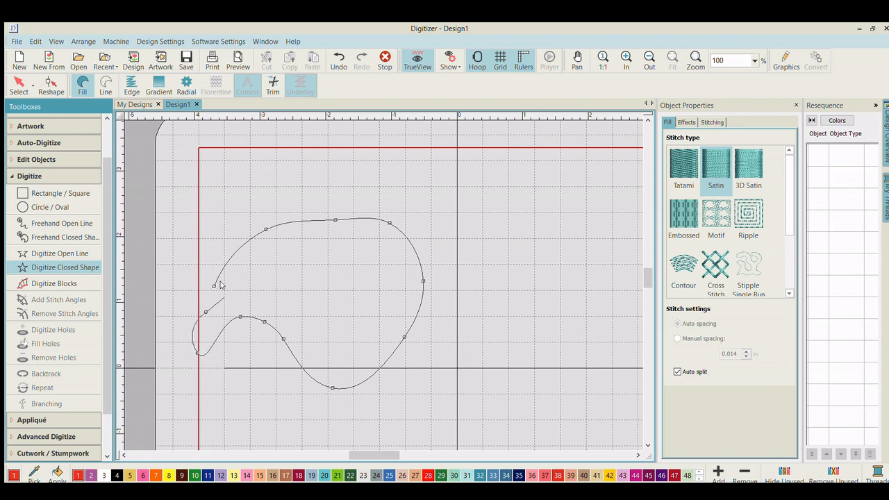
- Remove the last outline points of the unfinished closed shape, keeping only its first three points
key("BackSpace")
key("BackSpace")
key("BackSpace")
key("BackSpace")
key("BackSpace")
key("BackSpace")
key("BackSpace")
key("BackSpace")
key("BackSpace")
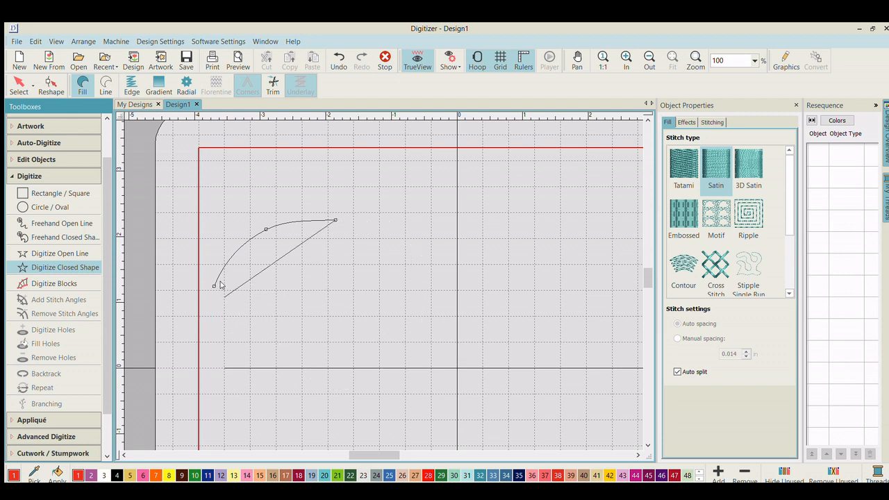
- Complete the Satin-filled closed shape with points around the right side and bottom, ending inside the outline near its upper-left start, and inspect the gap
left_click(409, 295)
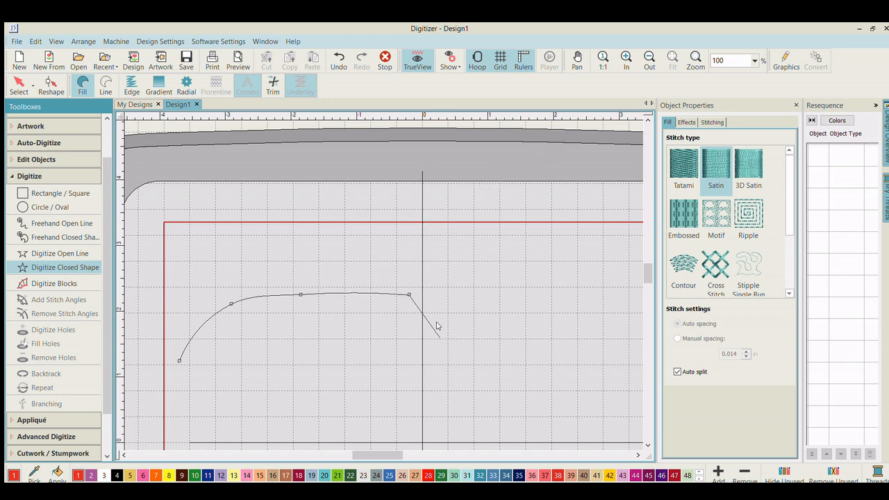
left_click(443, 343)
left_click(421, 375)
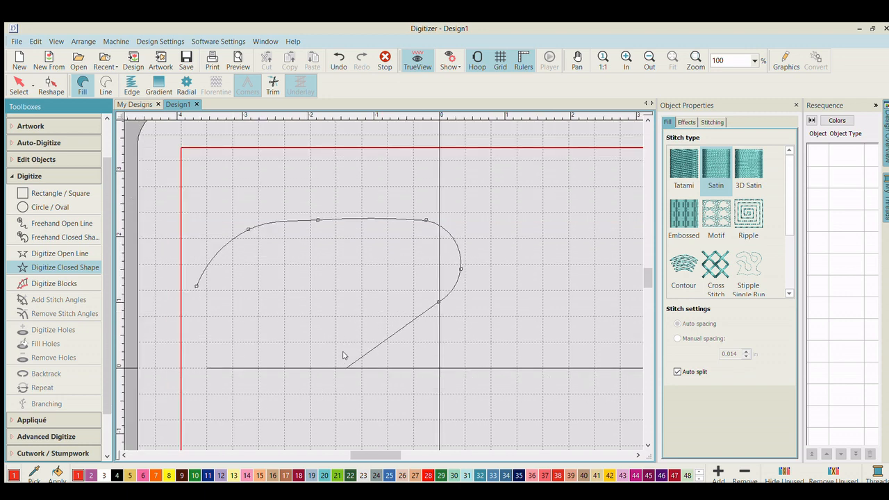
left_click(359, 381)
left_click(244, 348)
left_click(204, 323)
left_click(255, 261)
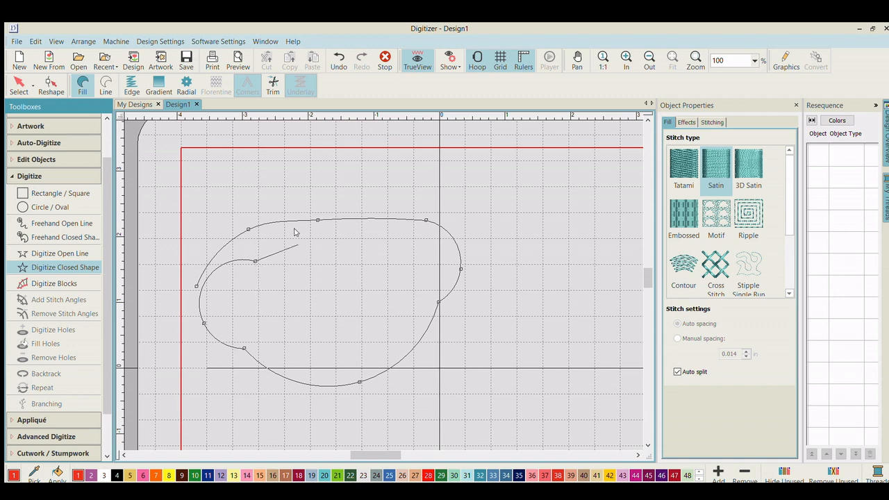
key("Return")
scroll(379, 268, "up", 2)
scroll(440, 231, "down", 2)
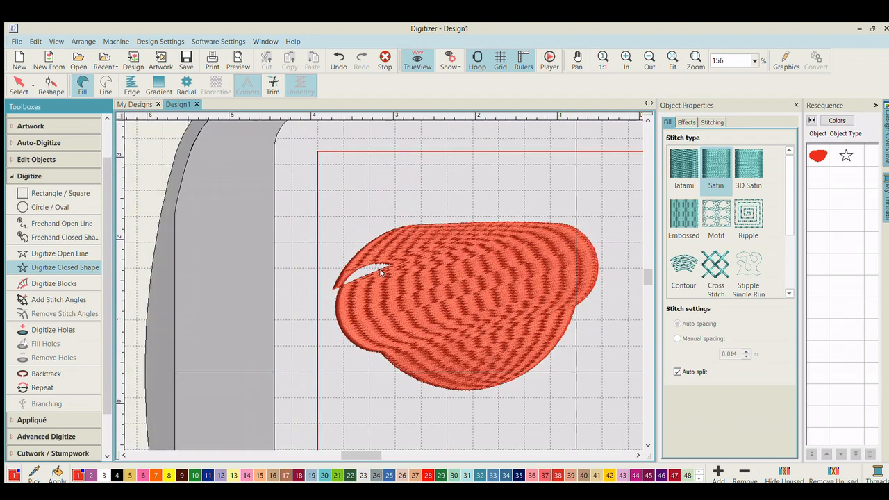
scroll(380, 271, "up", 3)
scroll(485, 260, "down", 6)
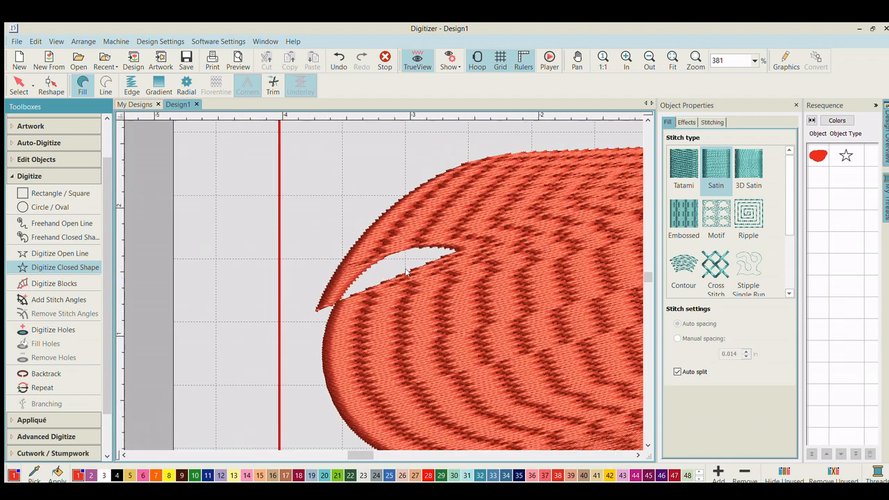
scroll(383, 269, "up", 1)
- Delete the Satin-filled closed shape with the gap on its left side
left_click(19, 84)
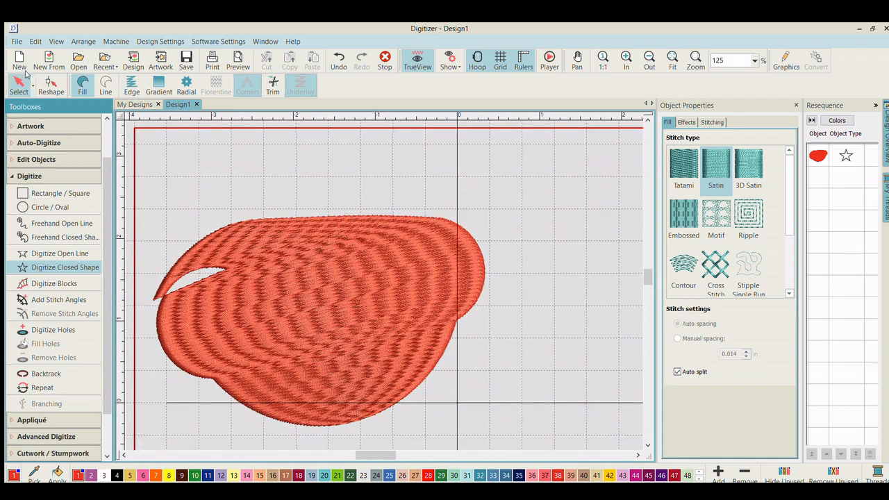
key("Delete")
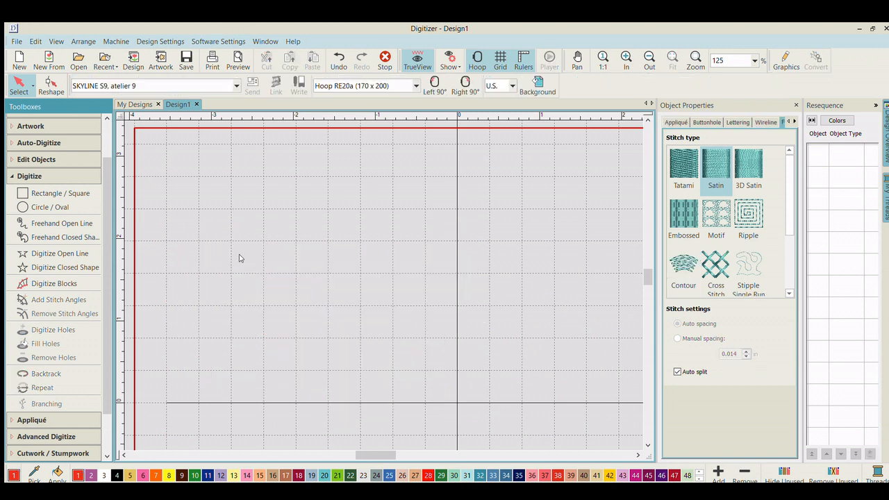
- Digitize a nearly horizontal Single Run open line about 4.5 in long across the upper part of the hoop and inspect its stitches
left_click(60, 253)
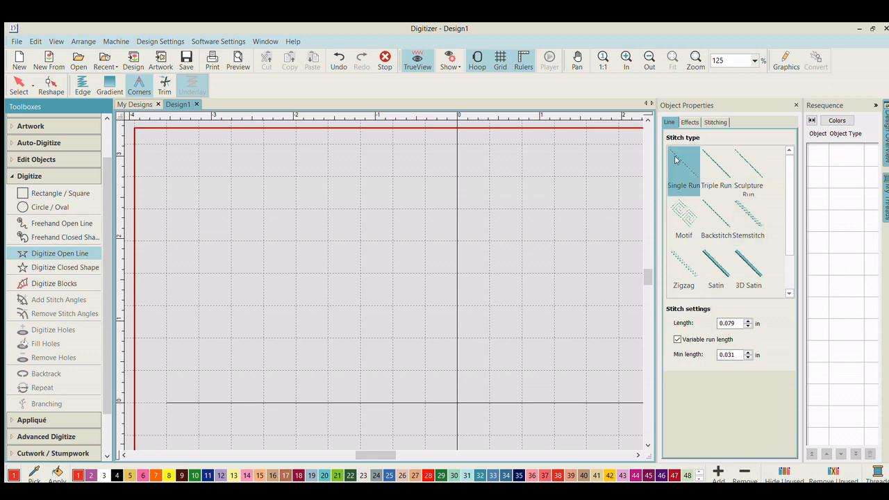
left_click(189, 195)
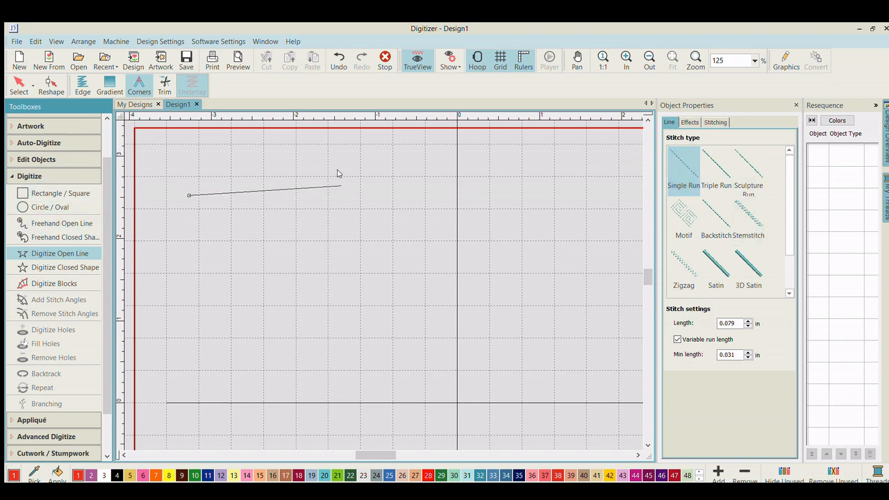
left_click(554, 185)
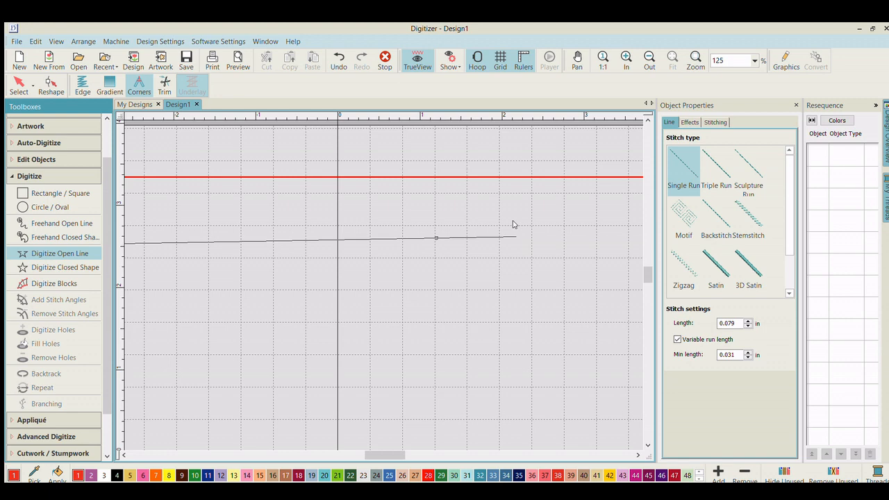
key("Return")
scroll(389, 285, "up", 3)
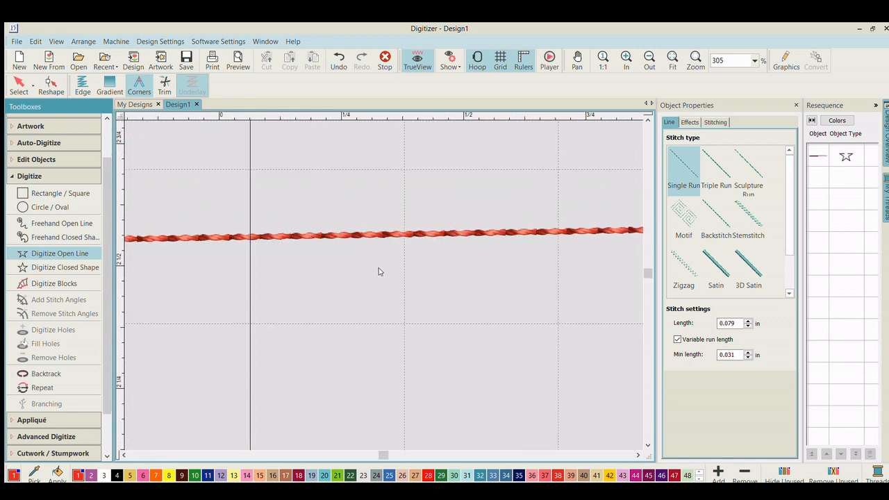
scroll(379, 272, "up", 4)
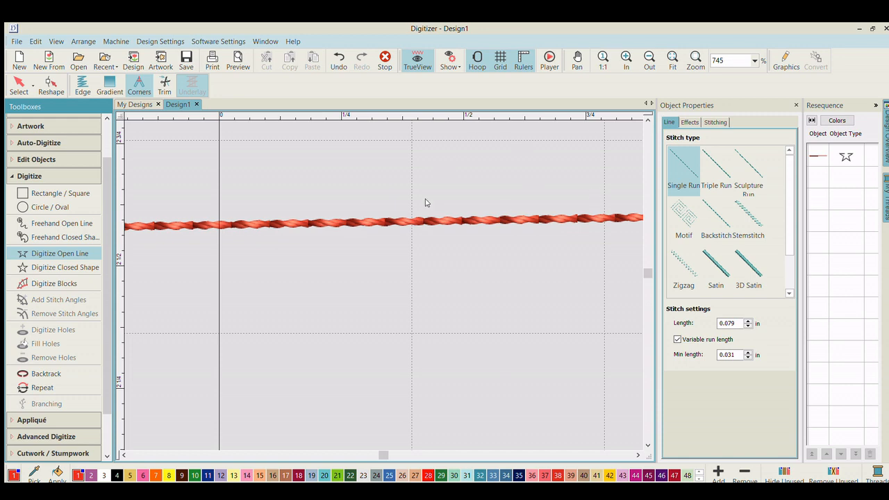
scroll(379, 272, "down", 5)
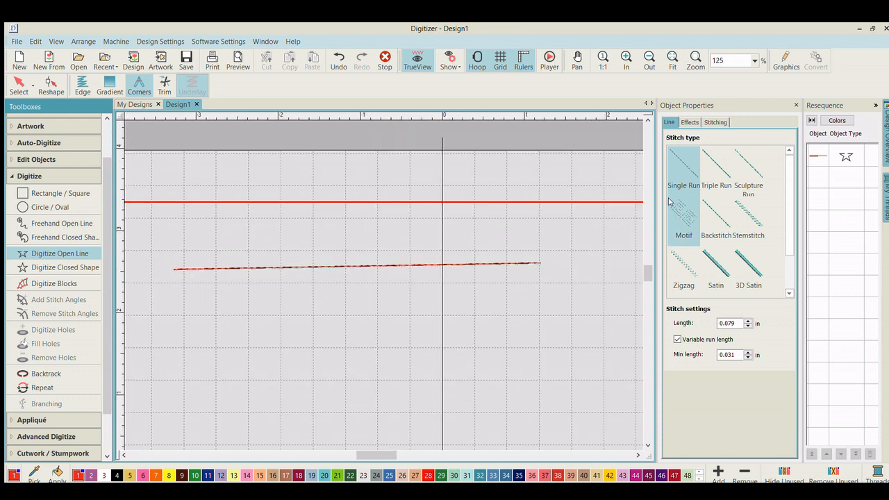
- Digitize a horizontal Motif open line about 4.6 in long below the Single Run line, using the Blackwork Scroll01 pattern
left_click(716, 168)
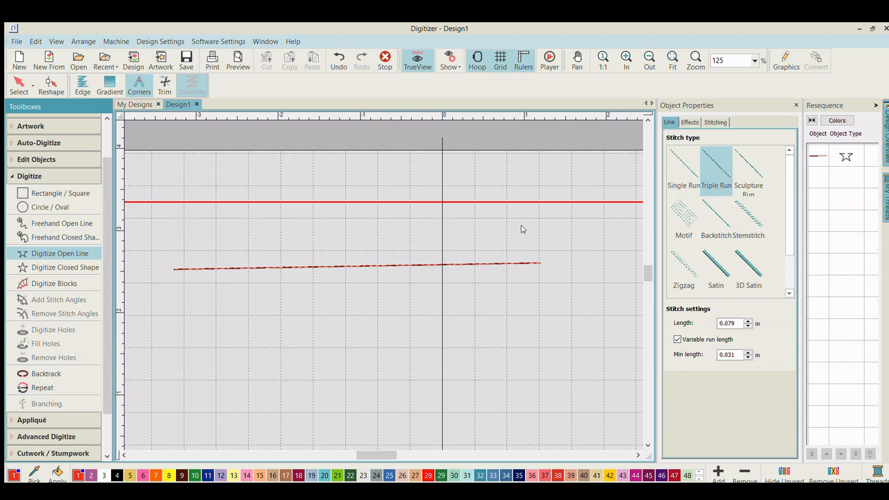
left_click(677, 159)
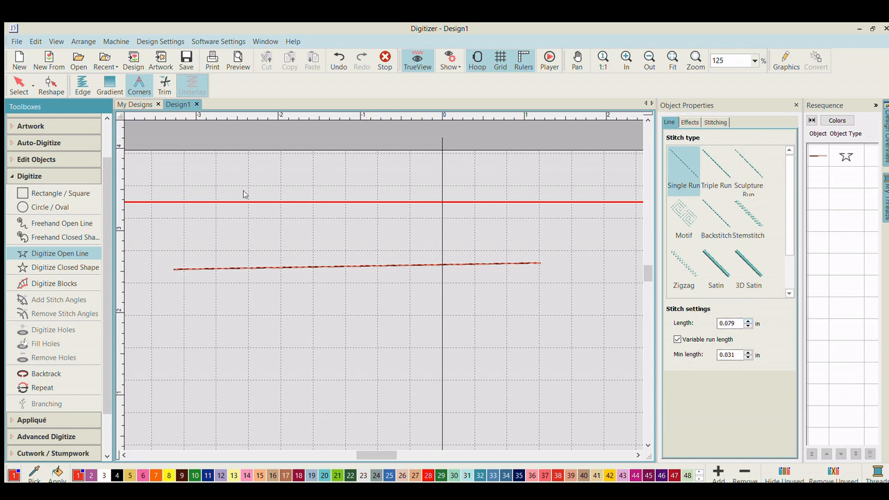
left_click(683, 215)
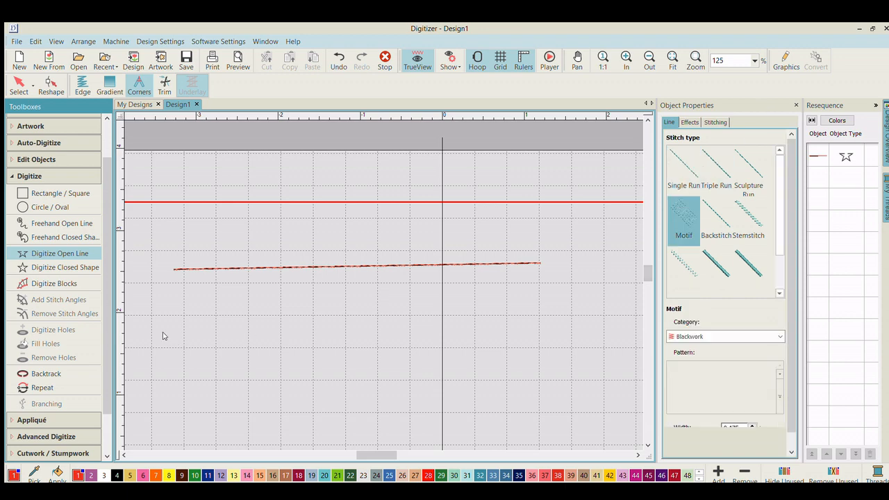
left_click(162, 322)
left_click(541, 320)
key("Return")
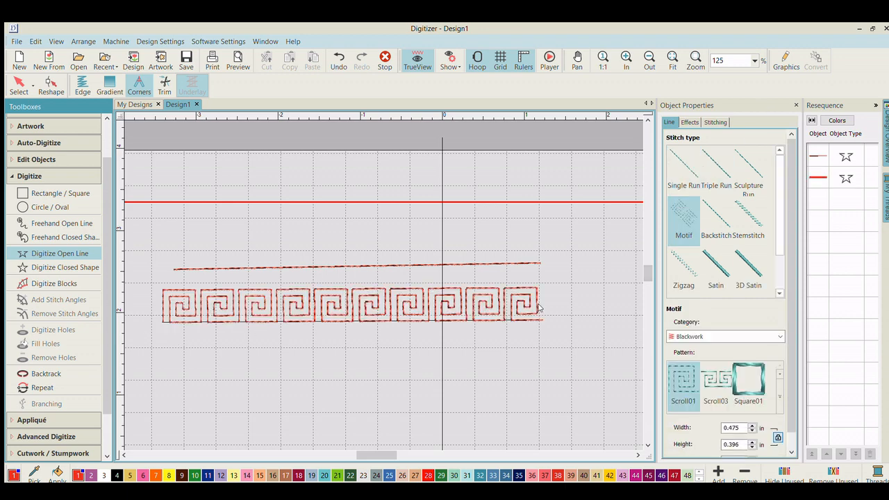
- Try a Motif open line with the Blackwork Curve16 pattern below the scroll motif line, and undo it
scroll(764, 365, "down", 5)
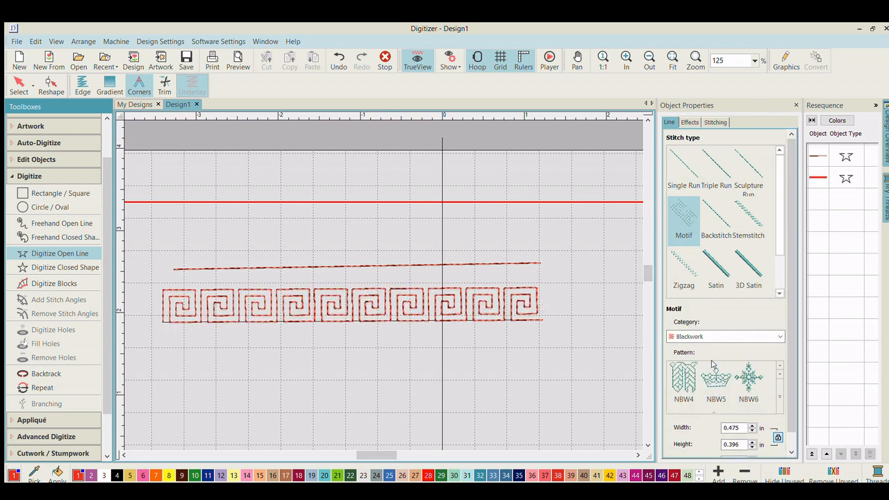
scroll(709, 370, "down", 6)
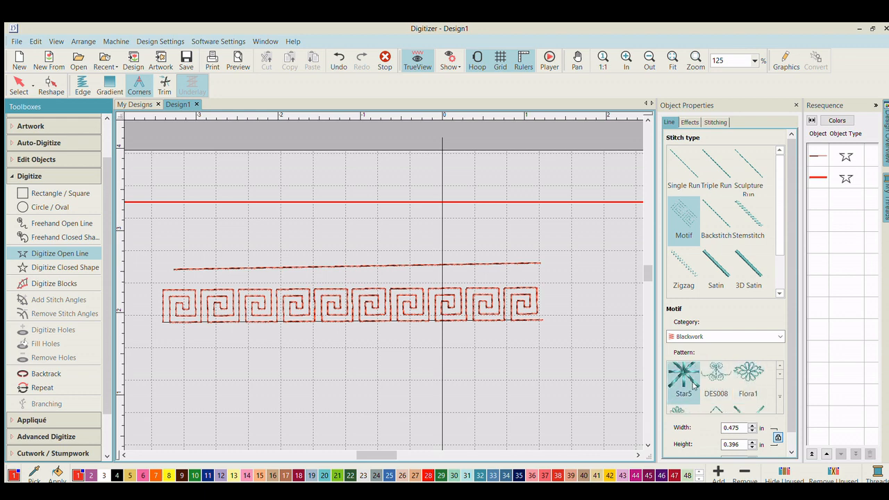
left_click(694, 375)
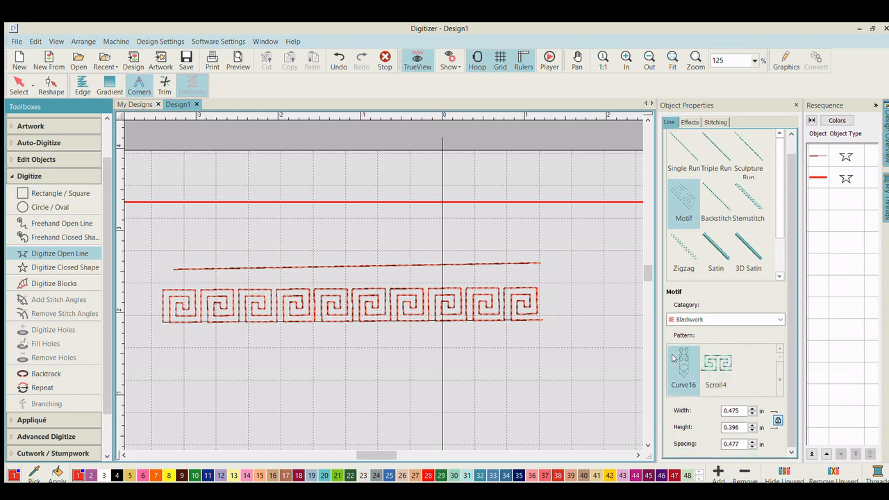
left_click(146, 375)
left_click(567, 366)
key("Return")
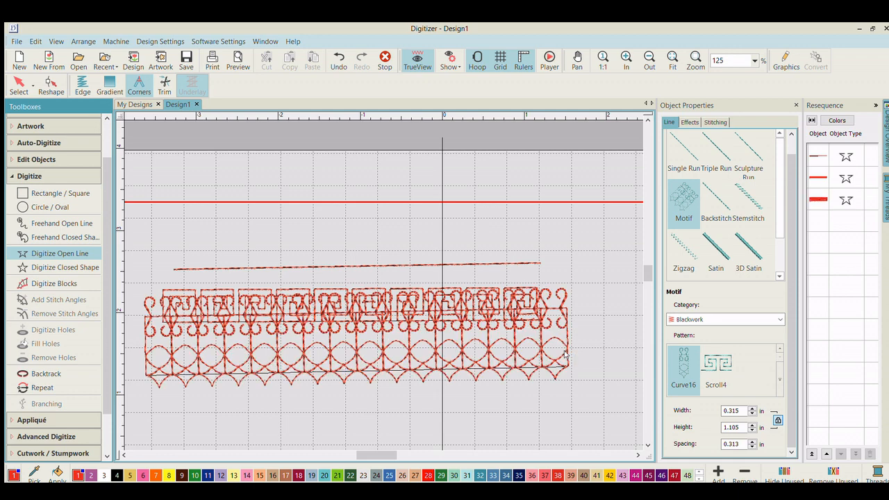
key("ctrl+z")
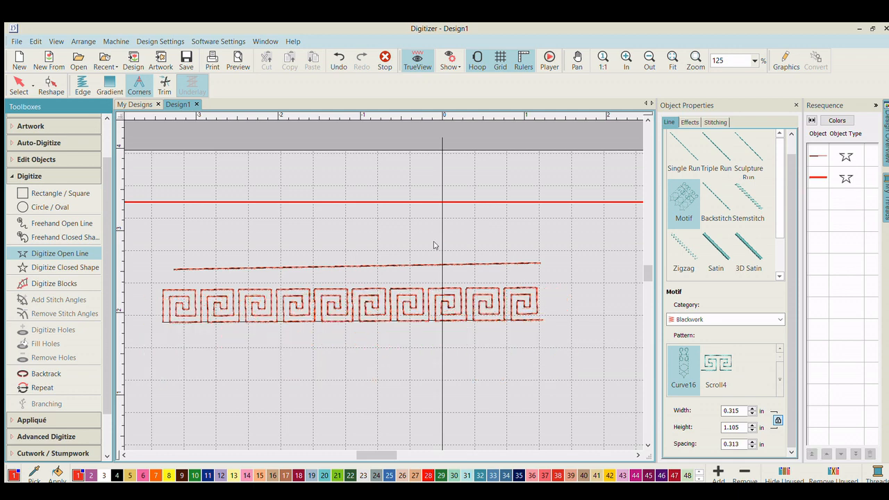
- Digitize a Backstitch open line about 4.6 in long below the scroll motif line, rising towards the right
left_click(716, 202)
left_click(170, 380)
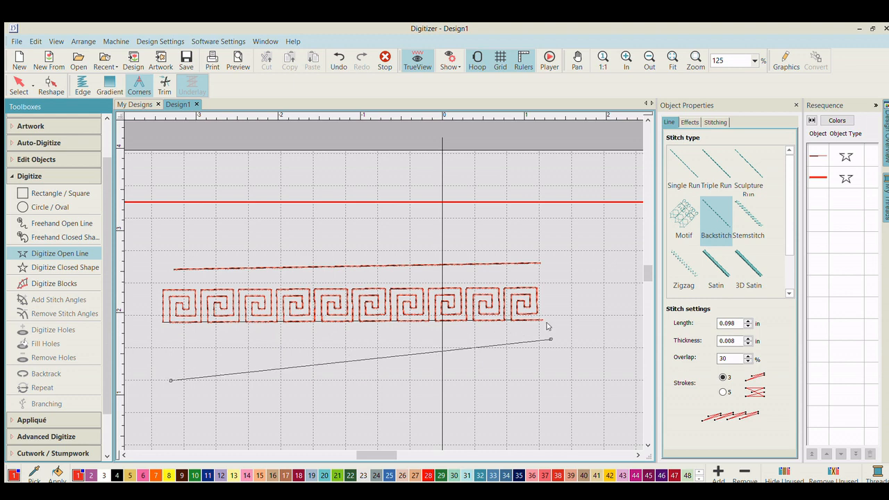
key("Return")
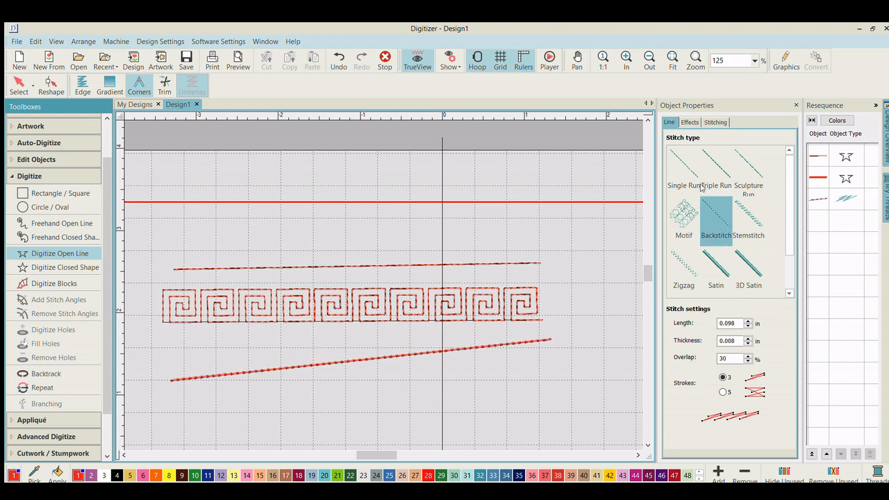
- Digitize a nearly horizontal Blanket stitch open line about 4.9 in long below the Backstitch line and inspect both lines' stitches
scroll(715, 194, "down", 1)
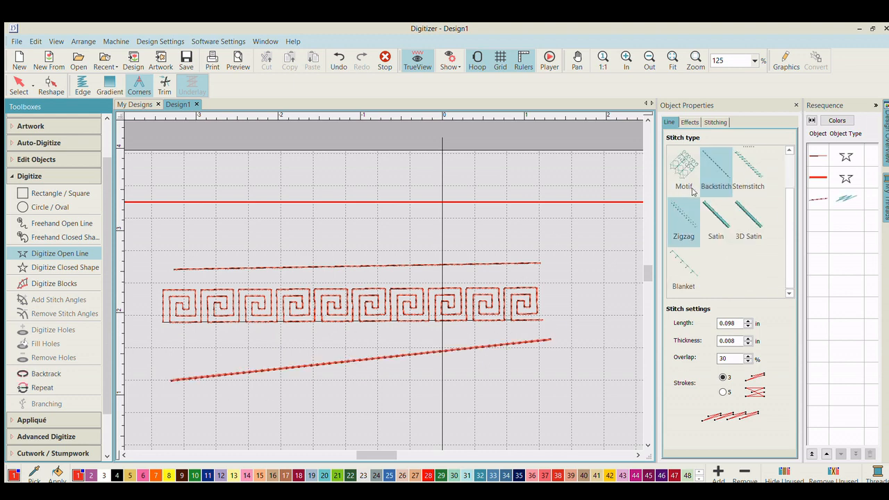
left_click(683, 271)
left_click(226, 384)
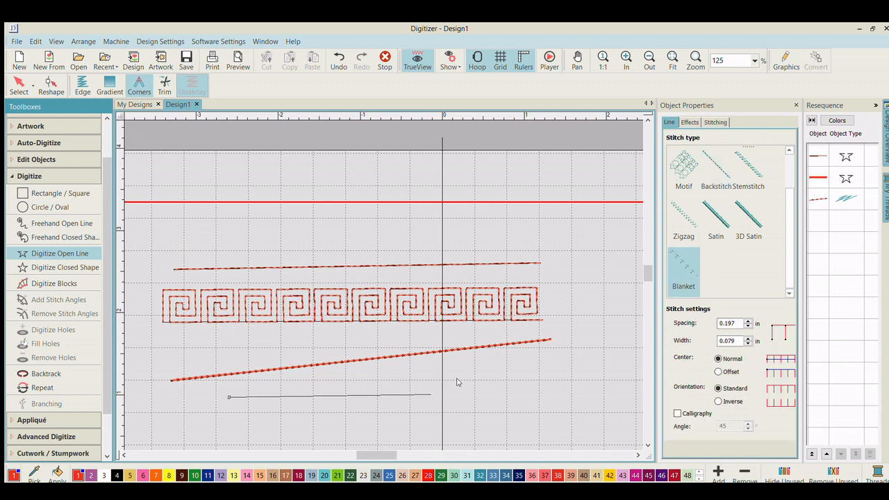
key("Return")
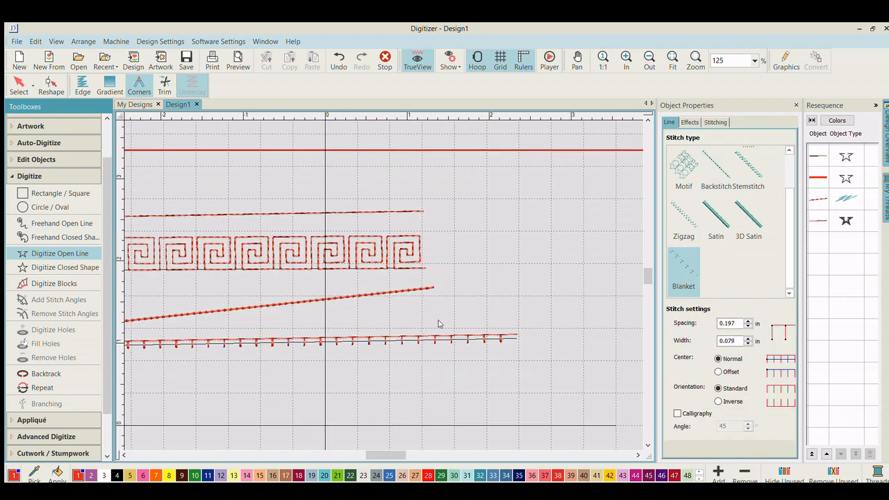
scroll(380, 273, "down", 2)
scroll(380, 273, "up", 5)
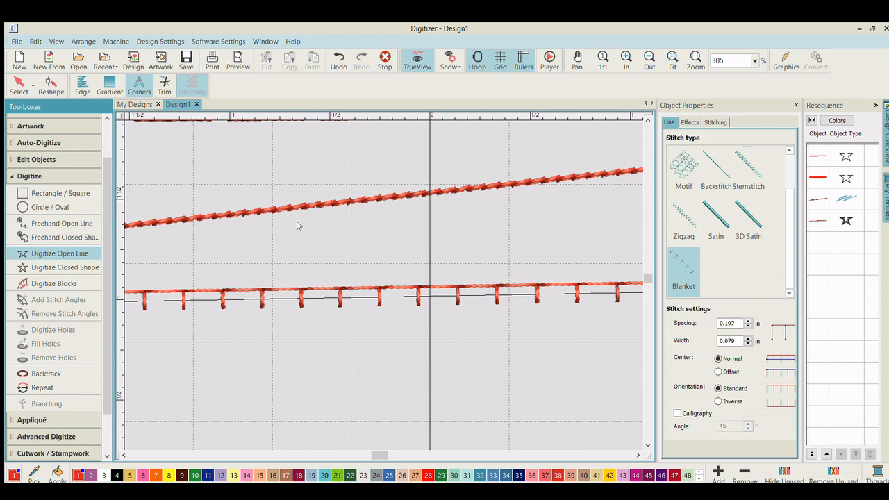
- Digitize a nearly horizontal Satin open line below the Blanket stitch line and inspect its stitches
left_click(714, 205)
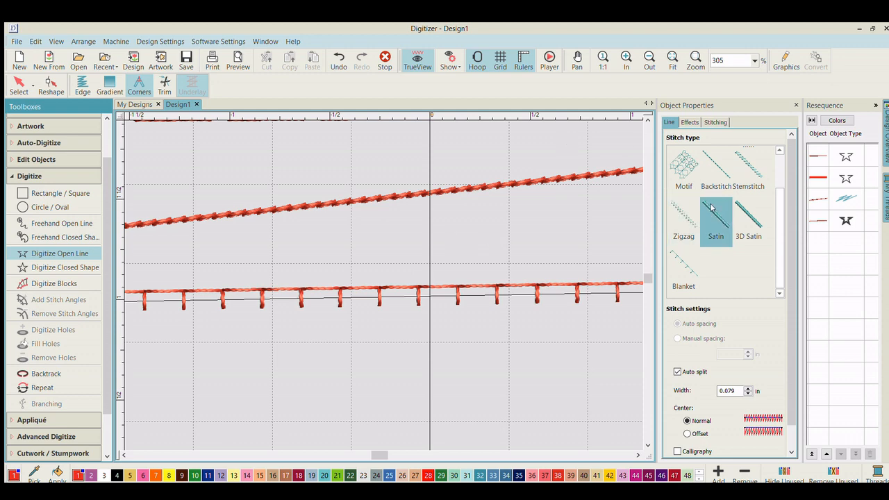
scroll(711, 206, "up", 2)
scroll(711, 206, "down", 3)
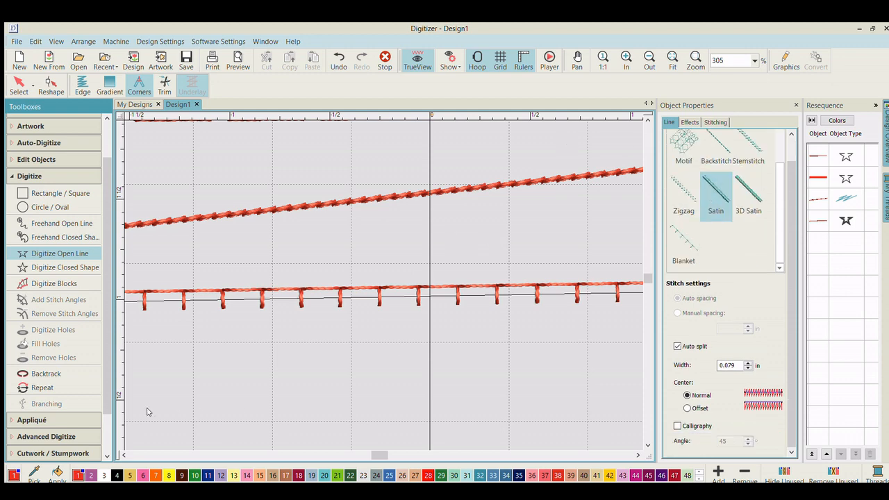
scroll(333, 312, "down", 7)
scroll(335, 303, "up", 4)
scroll(381, 272, "down", 4)
scroll(341, 312, "up", 4)
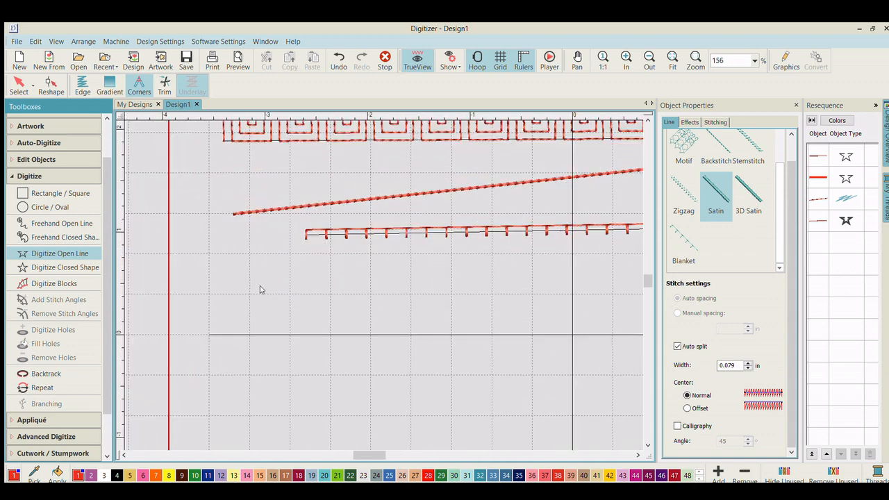
left_click(207, 299)
left_click(504, 285)
key("Return")
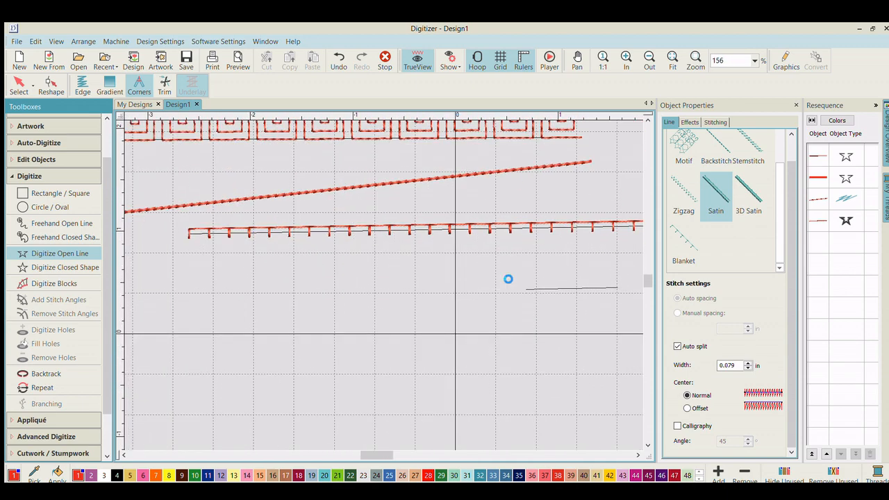
scroll(473, 285, "up", 4)
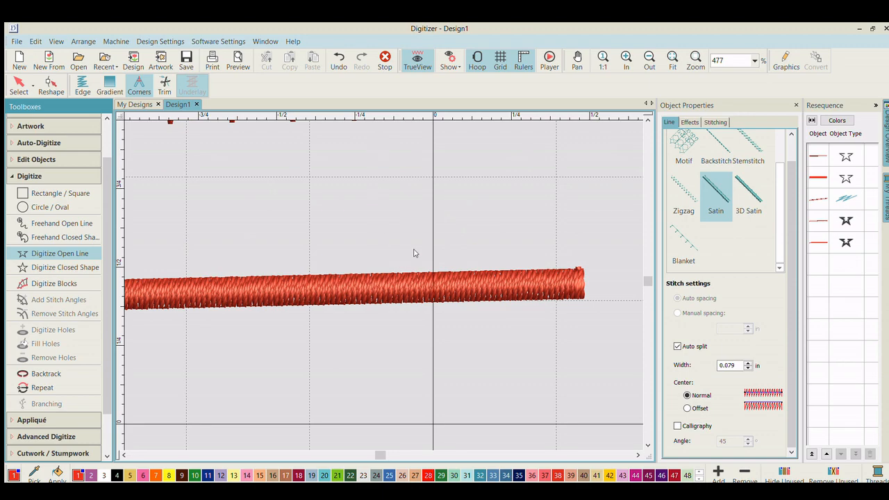
scroll(241, 260, "down", 4)
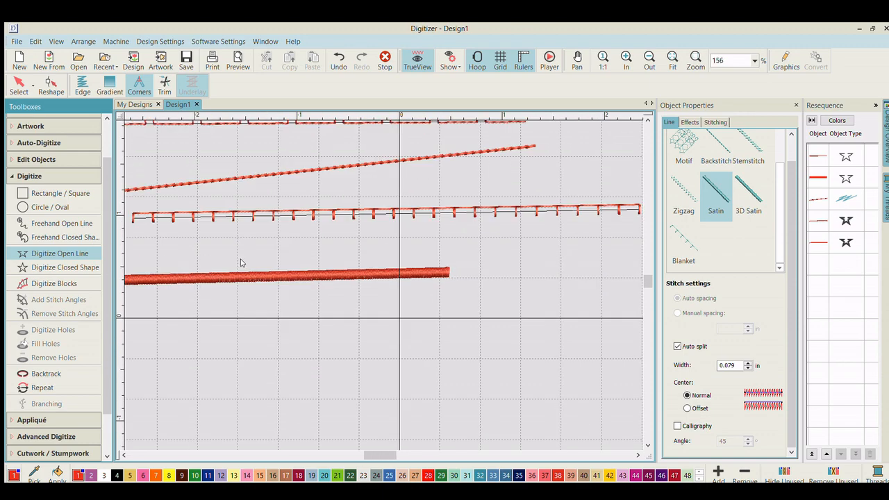
- Examine the Satin line's stitches up close and look through the digitizing tools
scroll(298, 255, "up", 4)
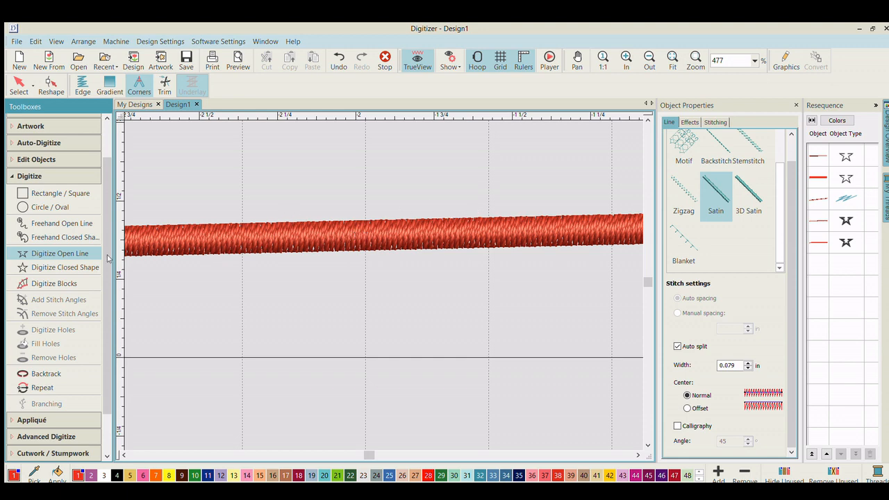
scroll(47, 388, "down", 3)
scroll(41, 375, "up", 2)
scroll(28, 357, "down", 2)
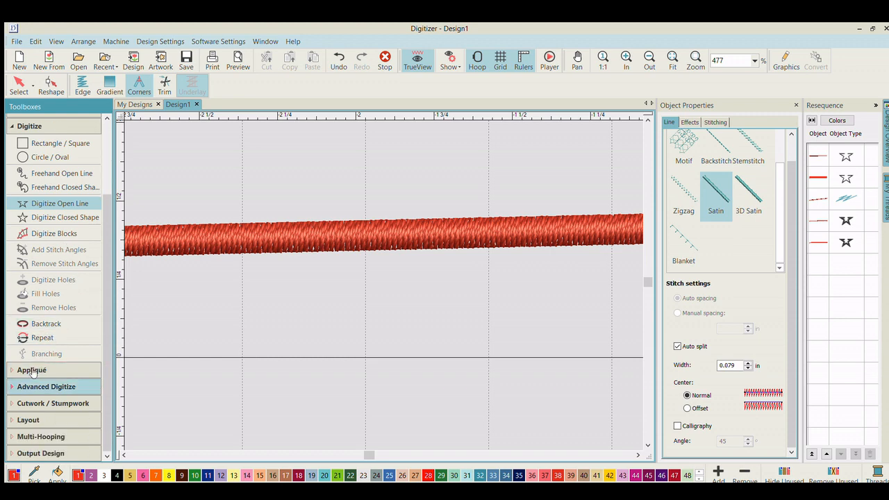
scroll(41, 326, "up", 1)
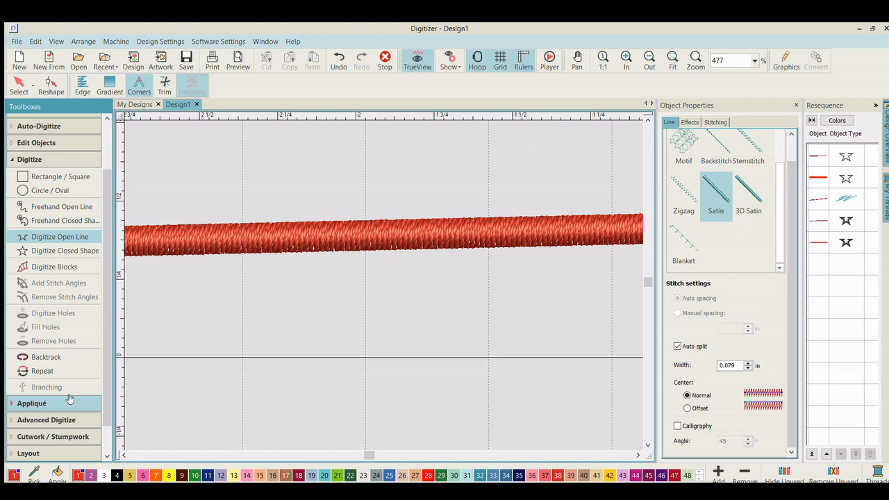
scroll(245, 217, "down", 3)
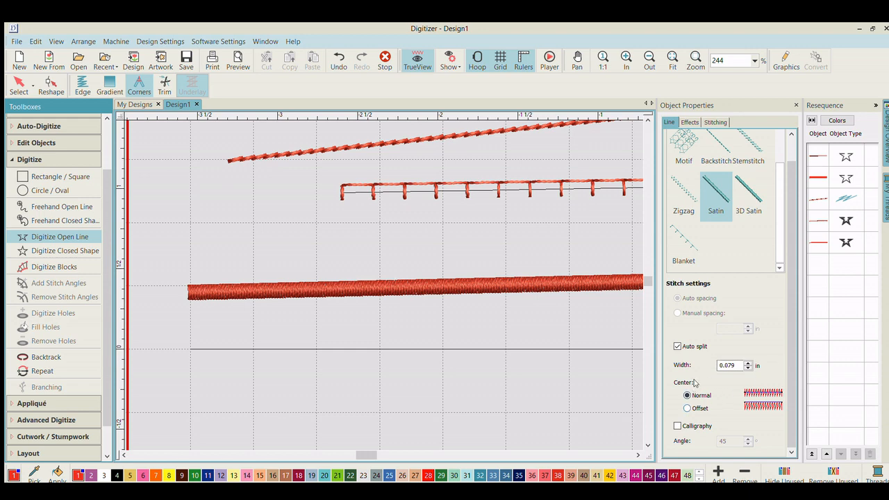
scroll(712, 391, "up", 1)
scroll(712, 391, "down", 1)
- Try a Satin open line with a 0.010 in width below the existing Satin line, and undo it
double_click(726, 366)
key("BackSpace")
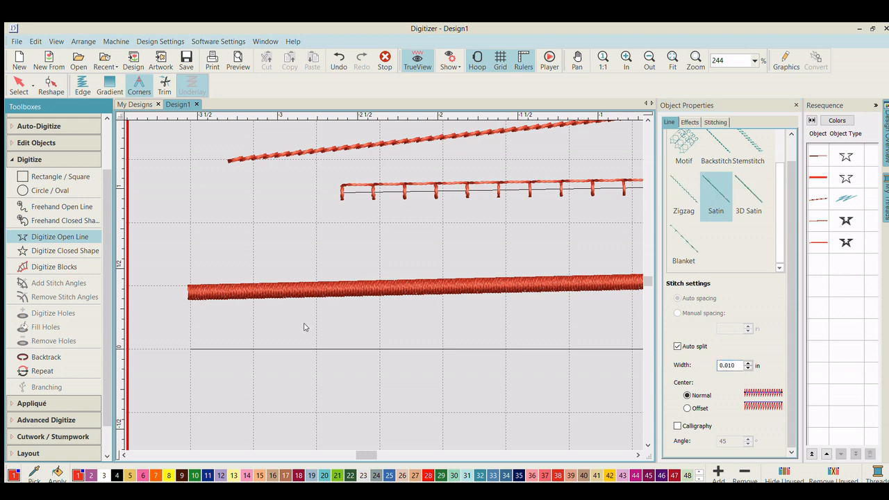
left_click(211, 312)
left_click(514, 322)
key("Return")
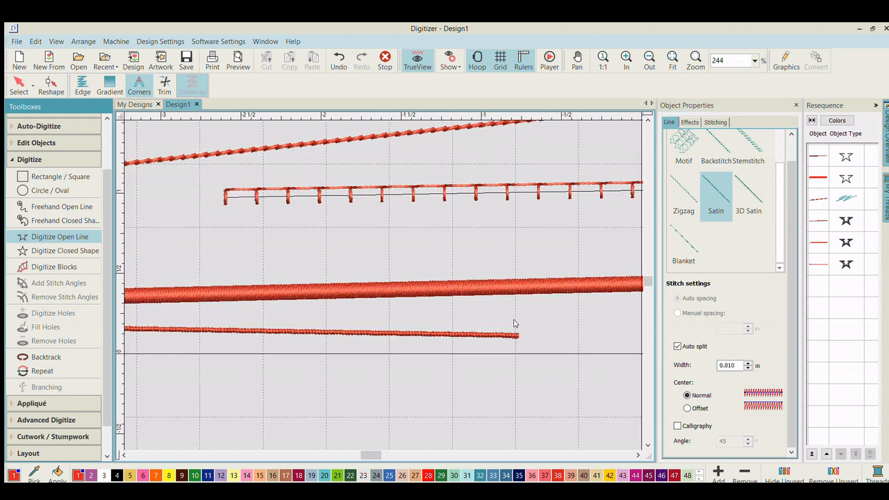
scroll(497, 323, "up", 3)
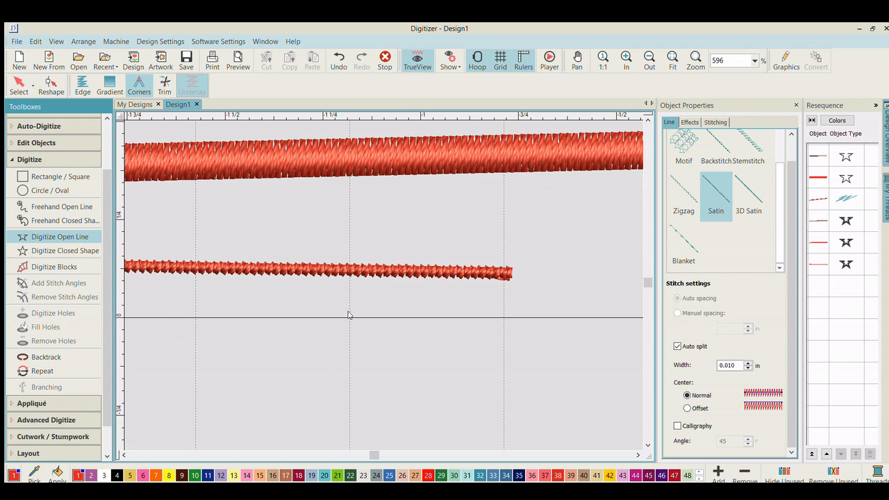
key("ctrl+z")
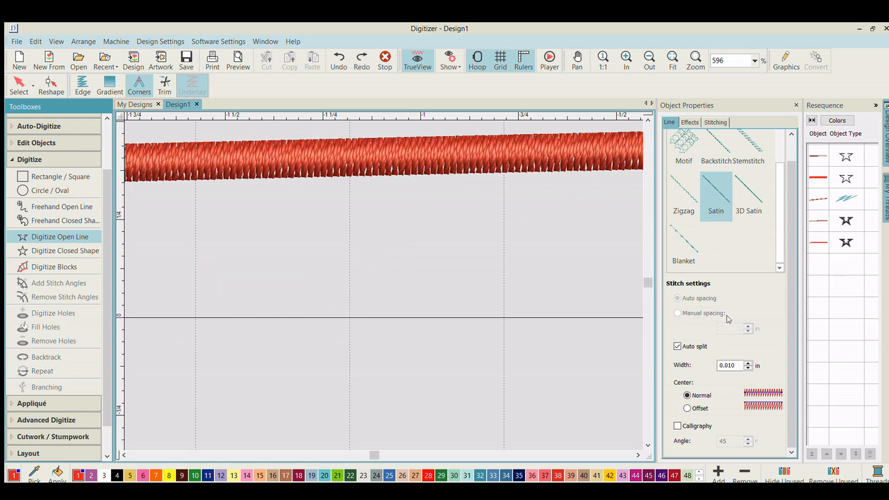
- Digitize a Satin open line about 1.5 in long with a 0.090 in width below the longer Satin line
double_click(740, 361)
type(".090")
key("Return")
scroll(383, 252, "down", 3)
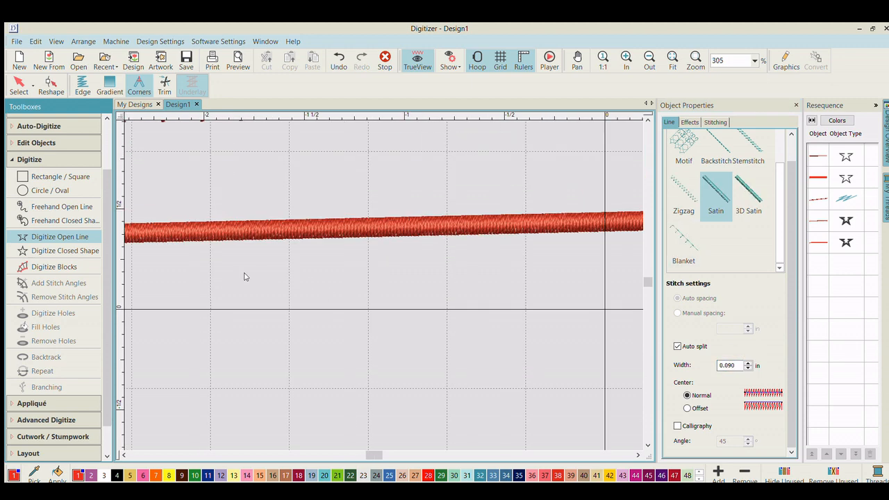
left_click(246, 287)
left_click(549, 254)
key("Return")
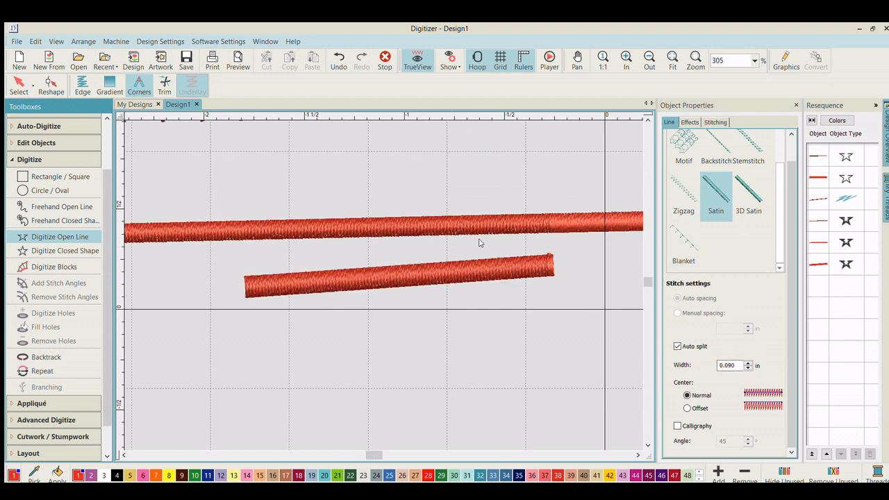
scroll(479, 242, "down", 1)
scroll(439, 183, "down", 3)
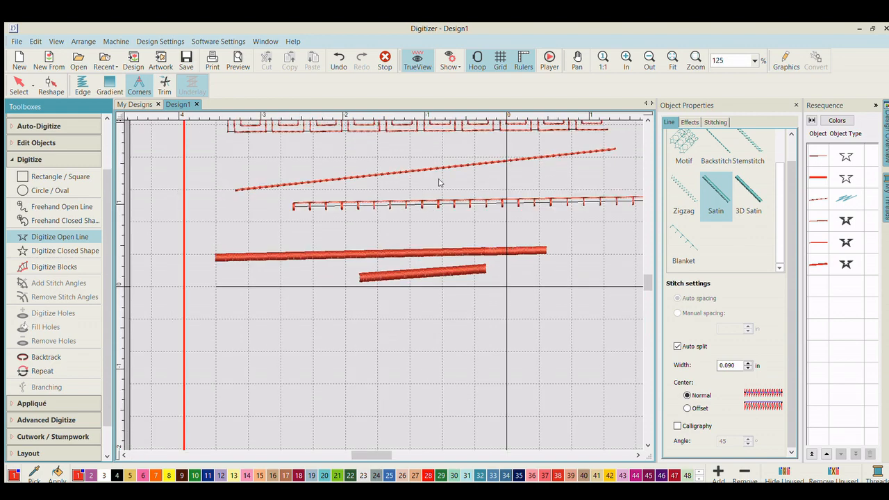
scroll(439, 183, "down", 2)
scroll(381, 272, "up", 3)
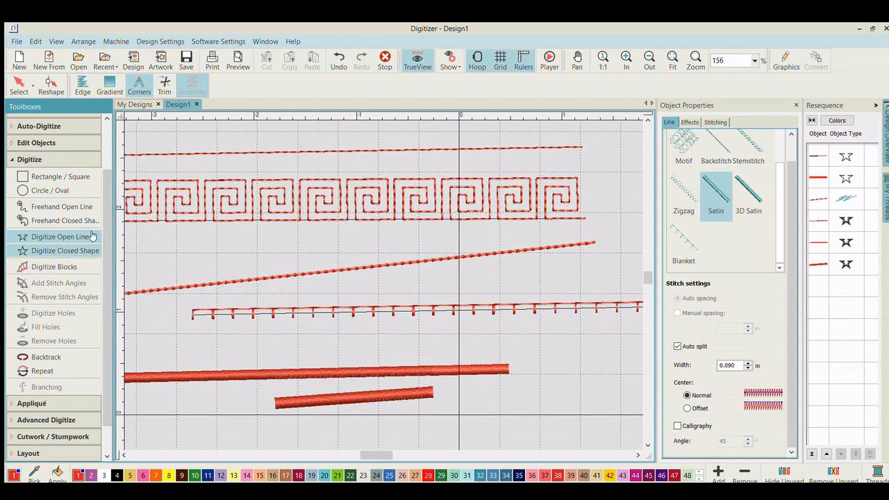
scroll(215, 255, "down", 3)
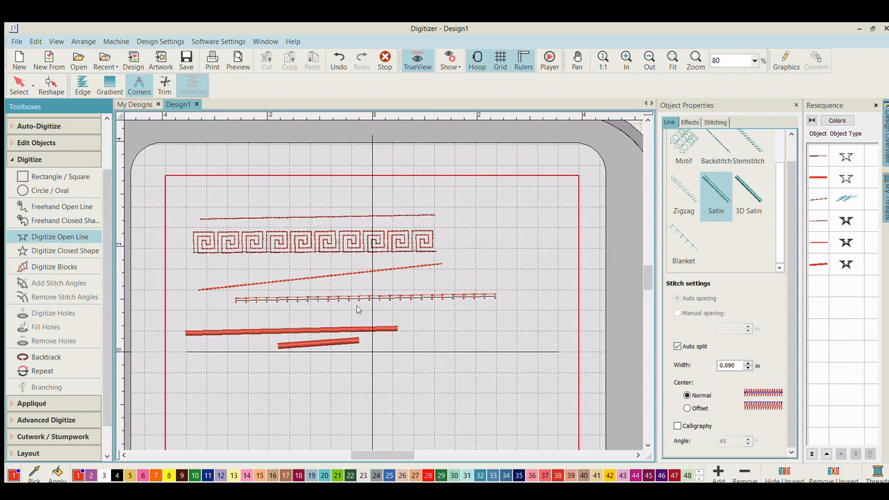
- Insert the pink-on-black KING HIME lettering artwork into the design
left_click(56, 249)
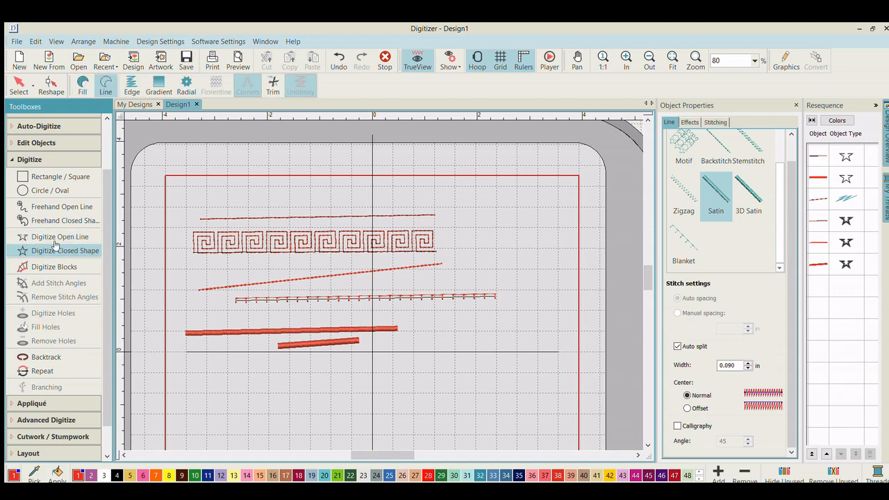
left_click(82, 83)
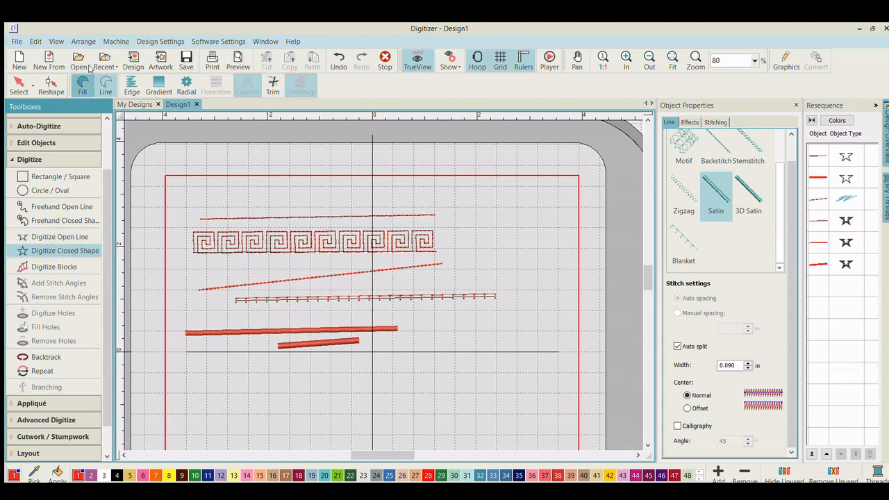
scroll(373, 273, "down", 2)
scroll(377, 256, "down", 3)
scroll(382, 270, "up", 2)
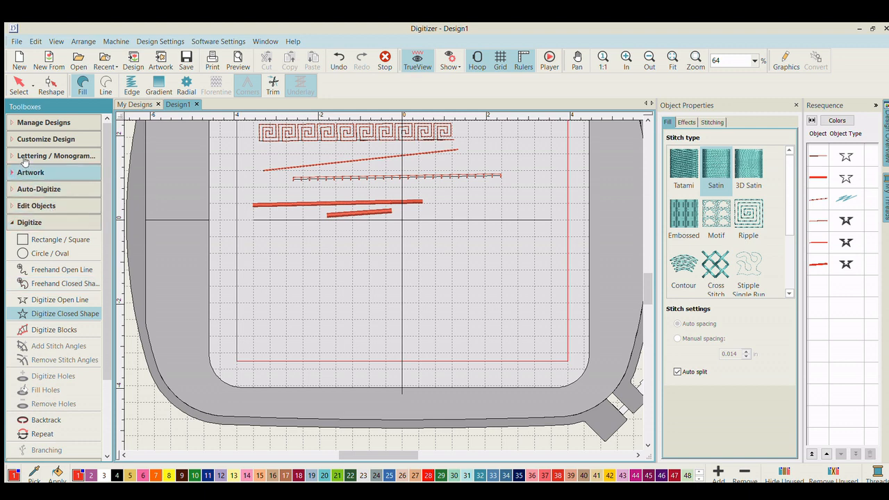
left_click(30, 171)
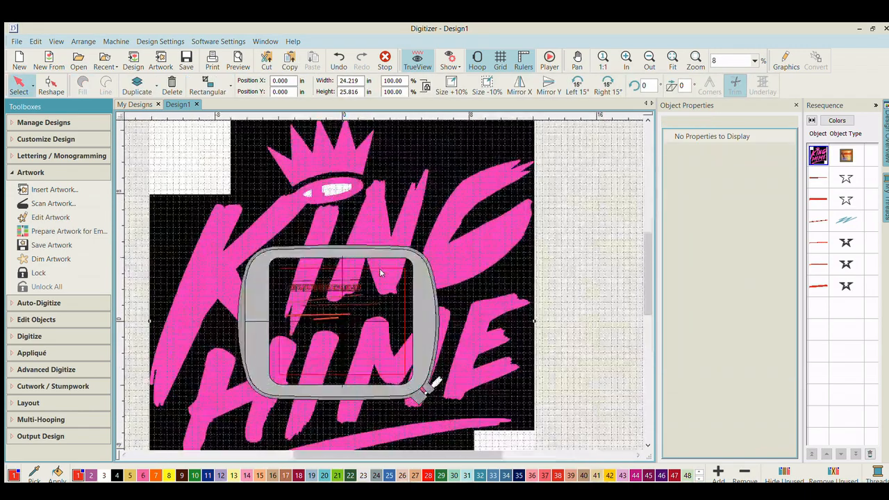
- Shrink the artwork to about half size away from the stitched lines, and delete all the digitized lines
left_click_drag(266, 205, 304, 246)
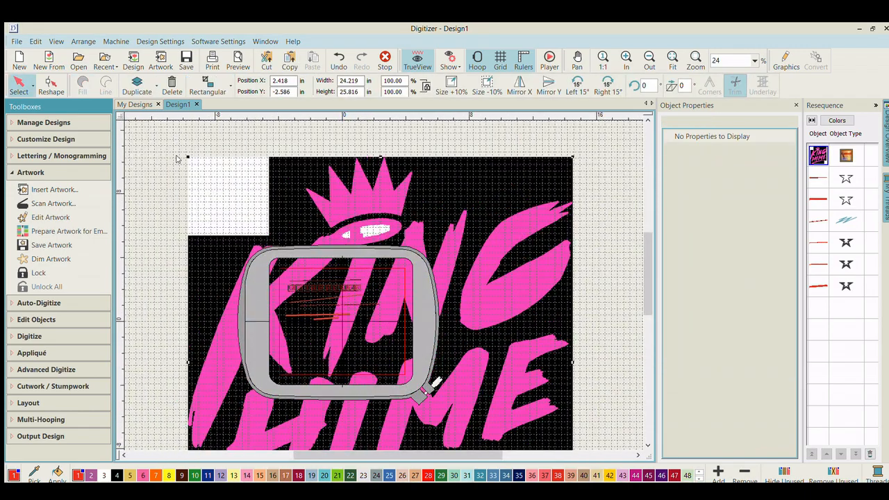
left_click_drag(187, 144, 379, 355)
left_click_drag(279, 233, 403, 334)
key("Delete")
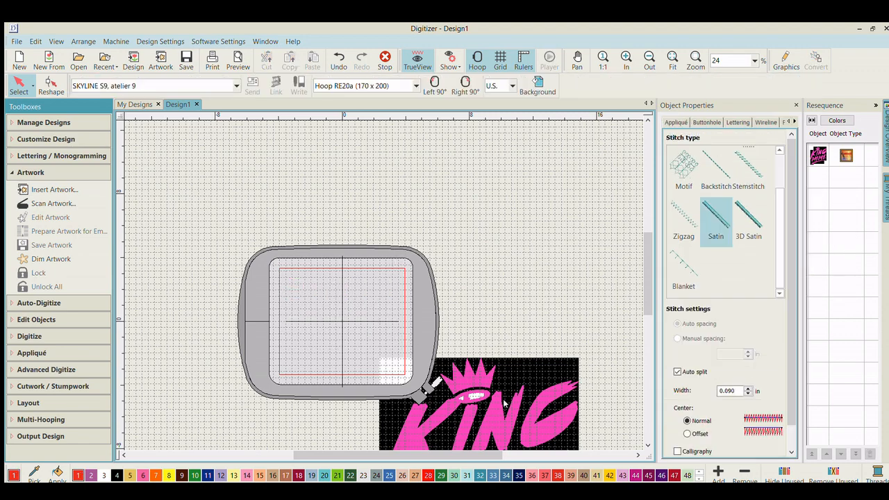
- Shrink the KING HIME artwork to about 3.3 by 3.5 in and move it into the hoop's sewing area
left_click_drag(507, 404, 377, 358)
left_click_drag(249, 312, 420, 396)
scroll(428, 403, "down", 1)
scroll(368, 328, "up", 1)
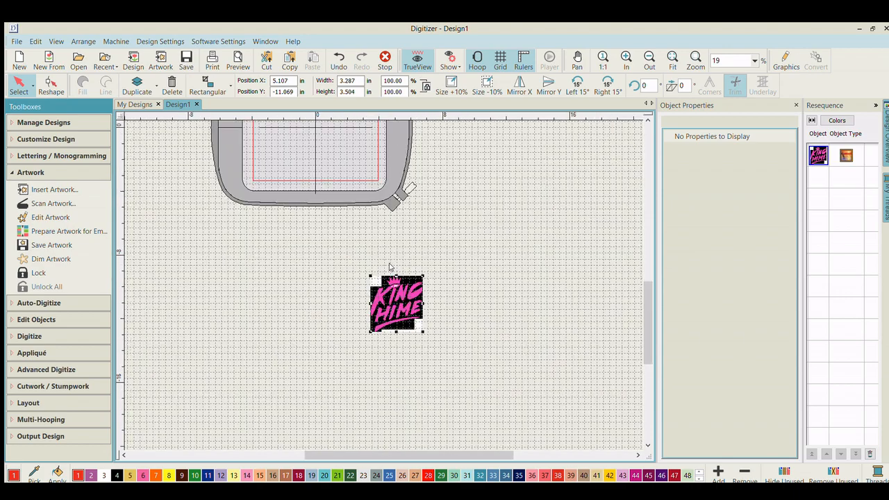
left_click_drag(390, 284, 341, 159)
scroll(339, 163, "up", 5)
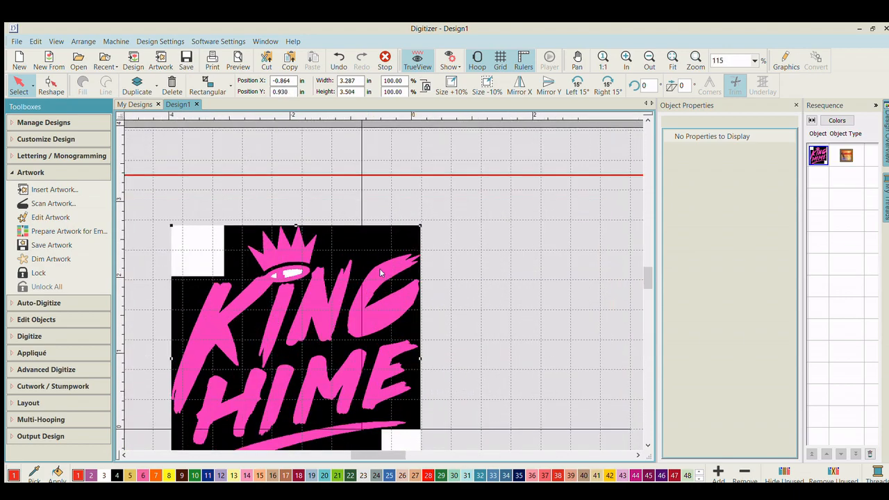
scroll(393, 282, "up", 1)
scroll(379, 272, "down", 2)
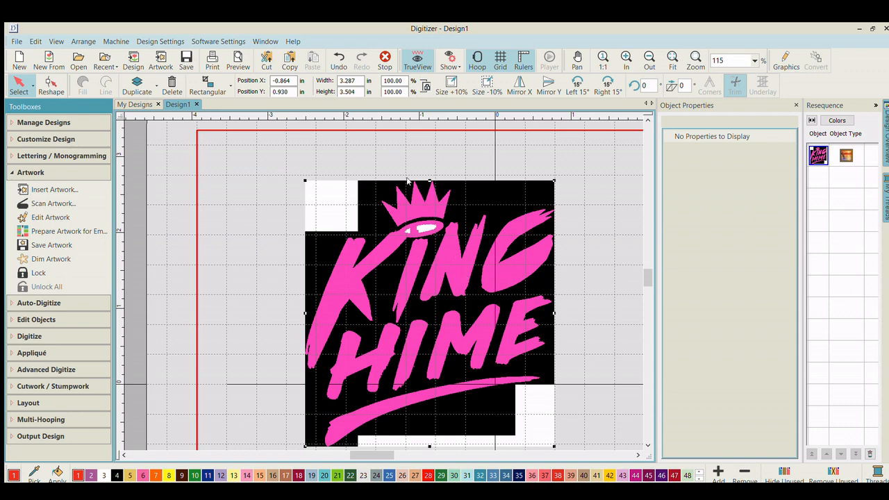
- Enlarge the artwork to about 3.87 by 4.12 in by extending its upper-left corner within the hoop's sewing area
left_click_drag(305, 170, 304, 195)
scroll(399, 274, "down", 1)
scroll(381, 305, "down", 1)
scroll(424, 285, "up", 1)
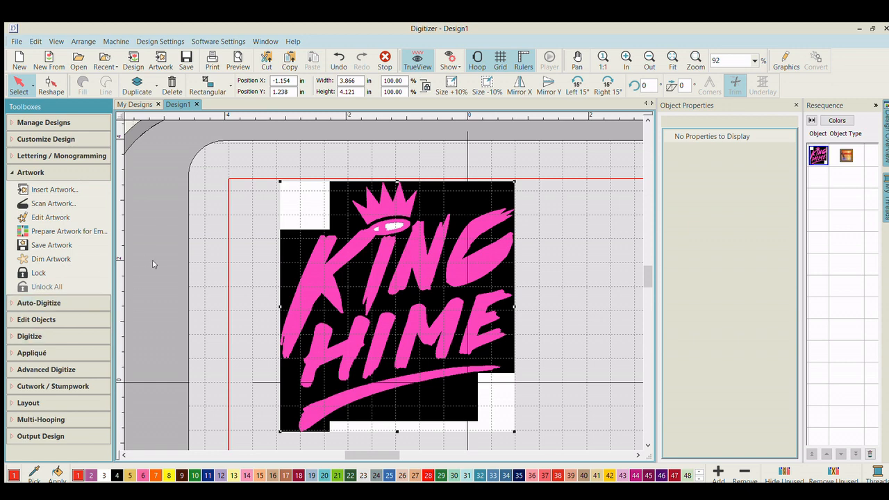
scroll(308, 283, "down", 1)
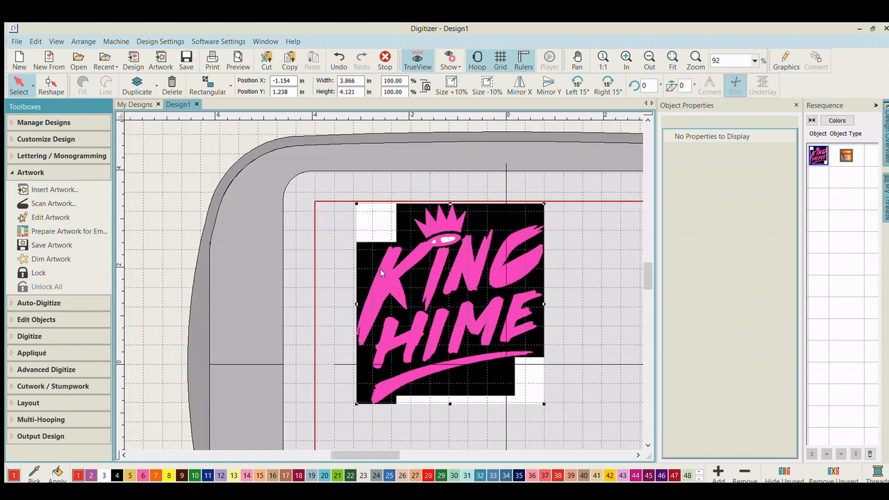
scroll(399, 285, "up", 3)
scroll(398, 276, "down", 1)
scroll(381, 273, "up", 1)
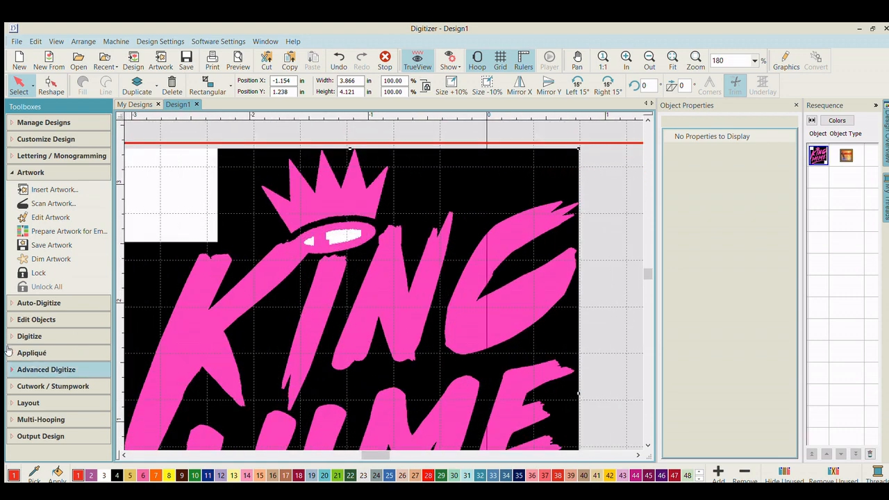
- Start a Satin-filled digitized closed shape and trace the notched top edge of the letter K's stem
left_click(53, 172)
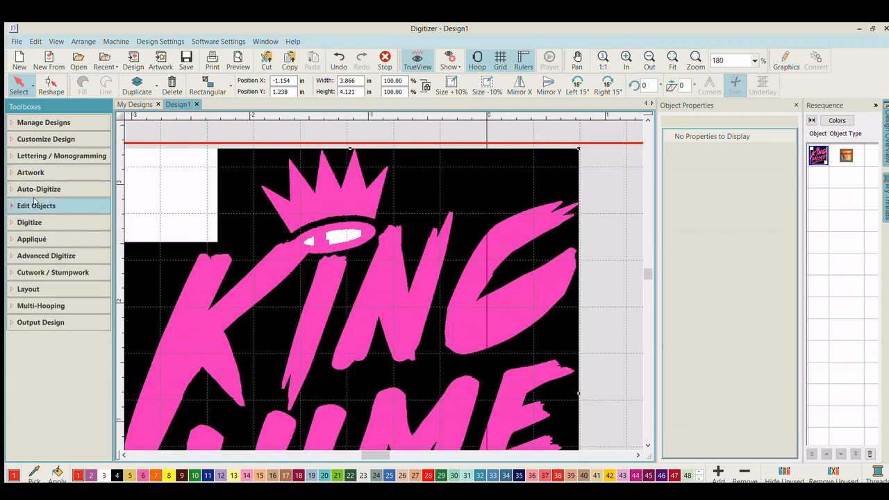
left_click(81, 222)
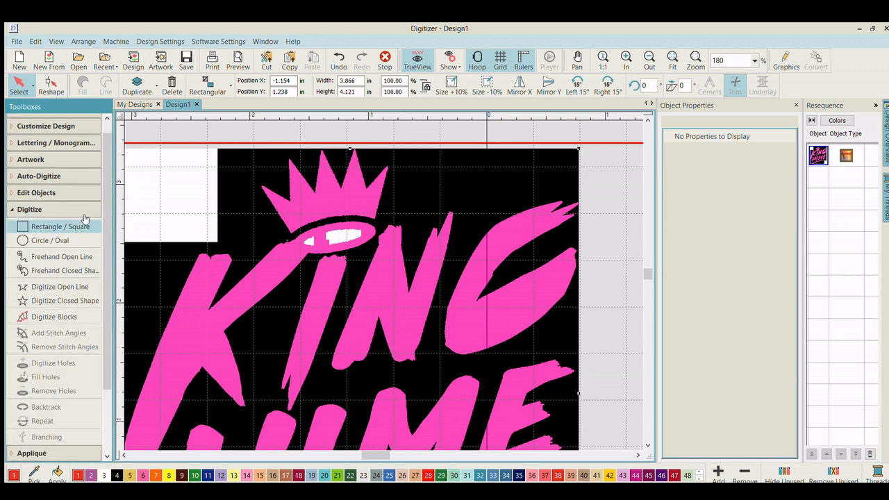
left_click(59, 300)
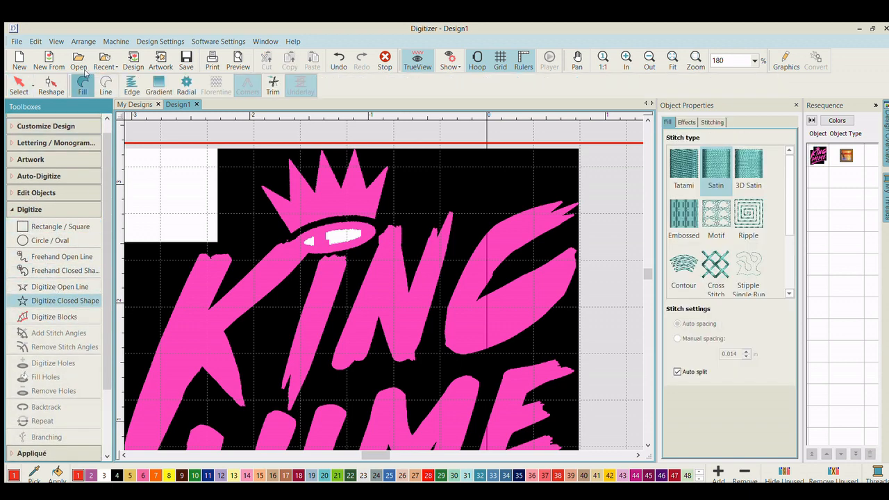
scroll(388, 277, "down", 1)
scroll(321, 296, "up", 3)
scroll(379, 269, "up", 1)
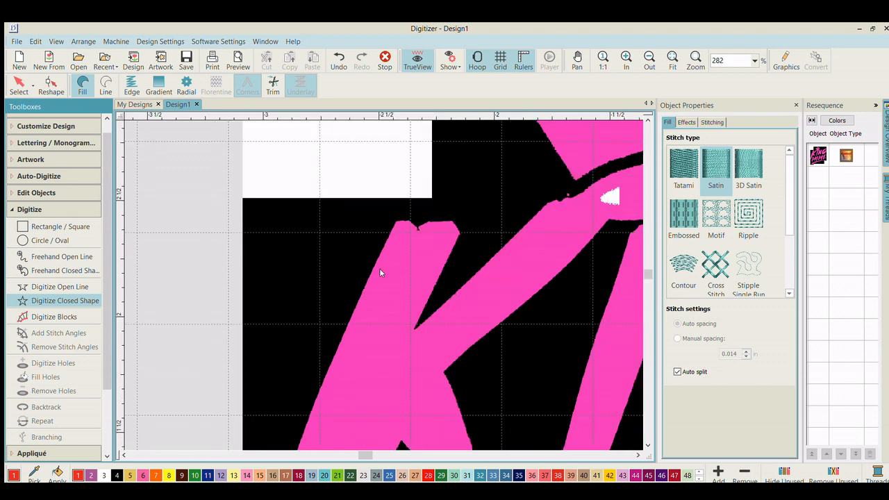
scroll(370, 194, "up", 3)
scroll(384, 148, "up", 2)
scroll(382, 159, "down", 2)
scroll(371, 257, "up", 2)
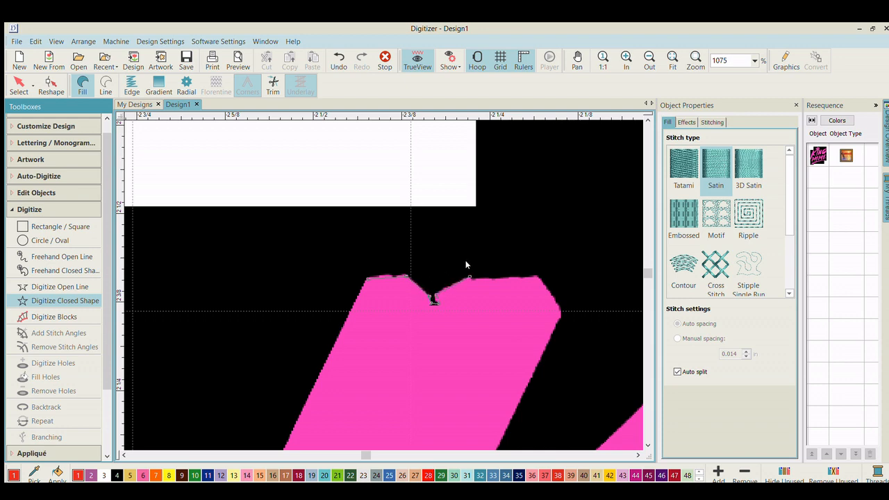
left_click(537, 275)
- Continue the K outline down the inner edge of the stem to the crotch where the upper arm branches off
scroll(530, 355, "down", 3)
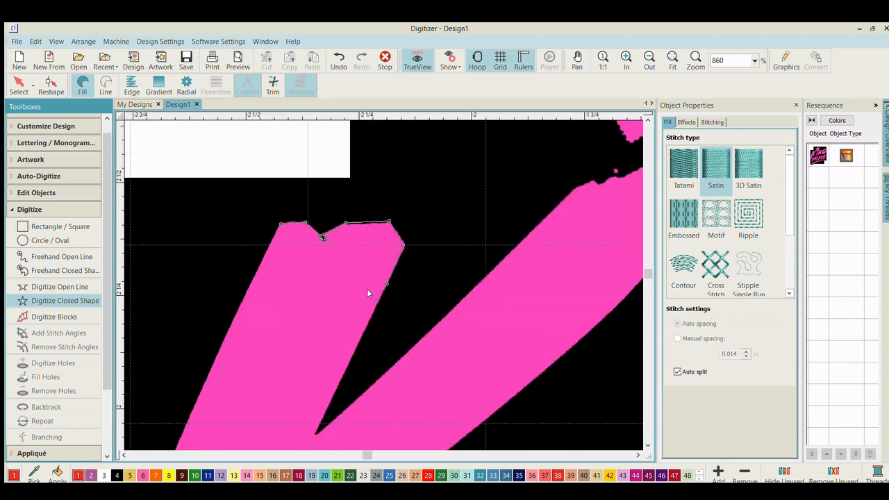
scroll(361, 297, "up", 3)
left_click(380, 353)
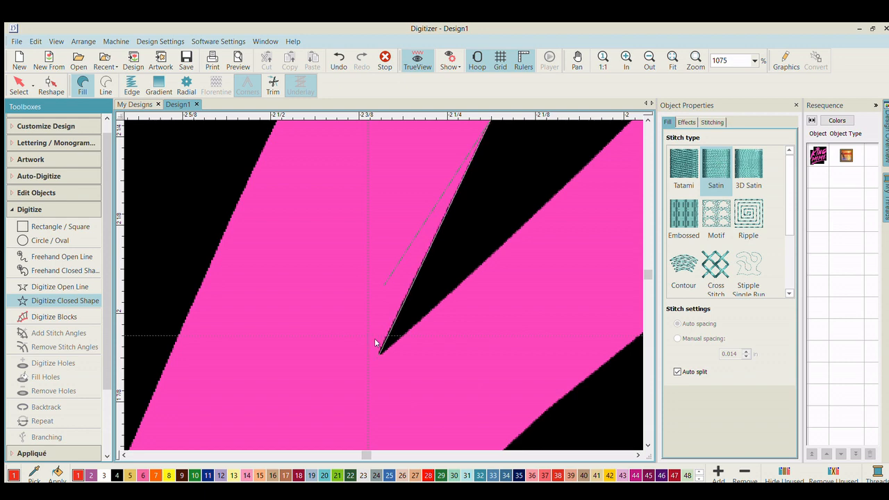
- Trace the upper edge of the K's arm from the crotch up through the jagged notches below the crown
scroll(514, 208, "down", 2)
scroll(379, 268, "up", 3)
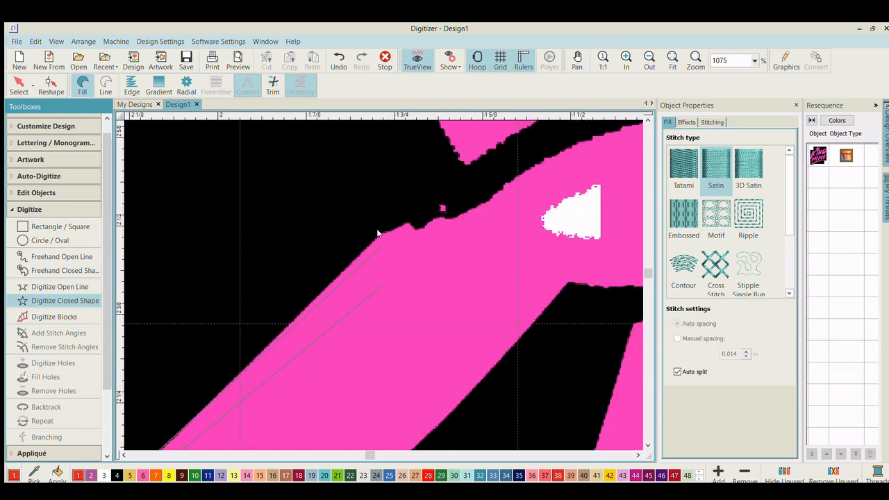
left_click(383, 281)
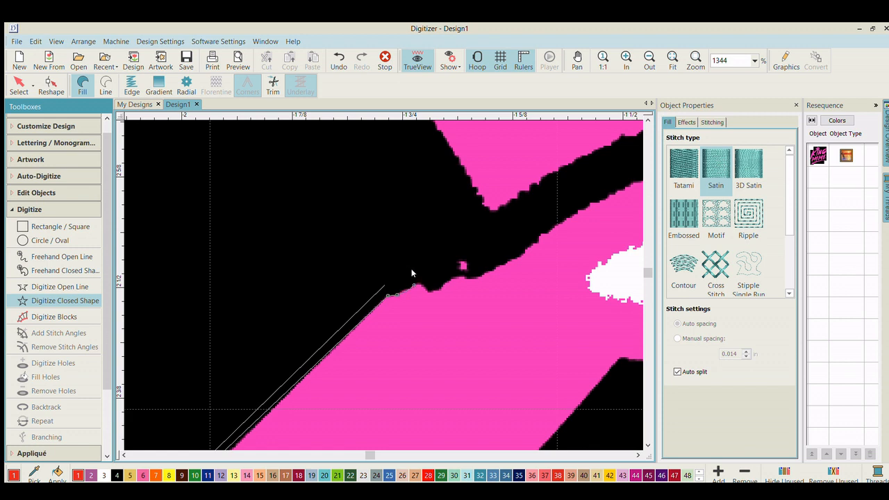
left_click(454, 261)
left_click(464, 264)
scroll(379, 268, "down", 6)
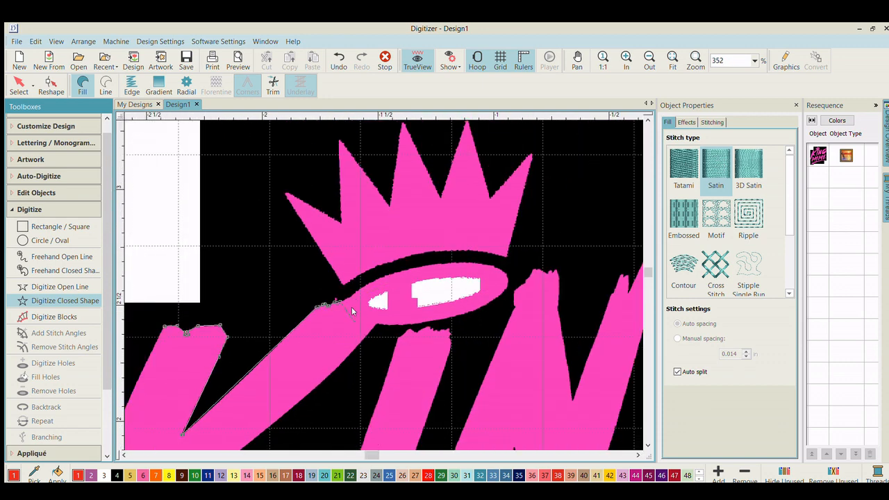
- Trace the curved upper edge of the arm's oval end around to its rounded tip
scroll(351, 307, "up", 2)
scroll(395, 251, "up", 2)
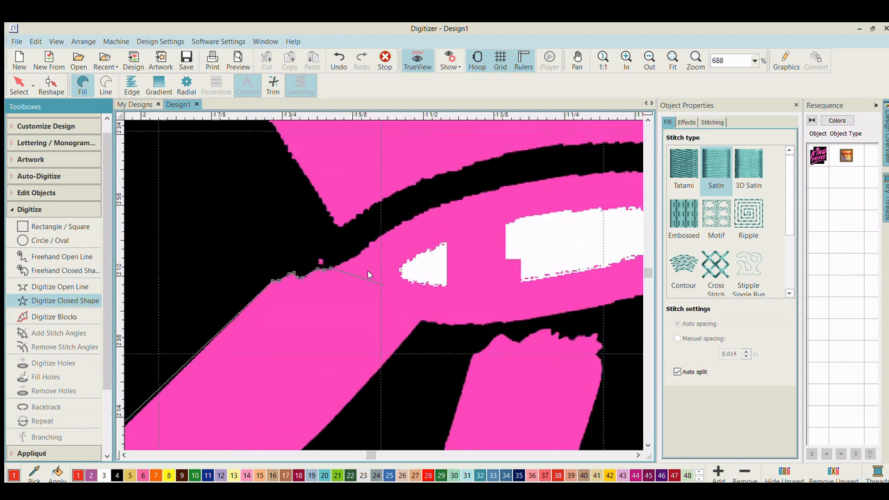
left_click(385, 216)
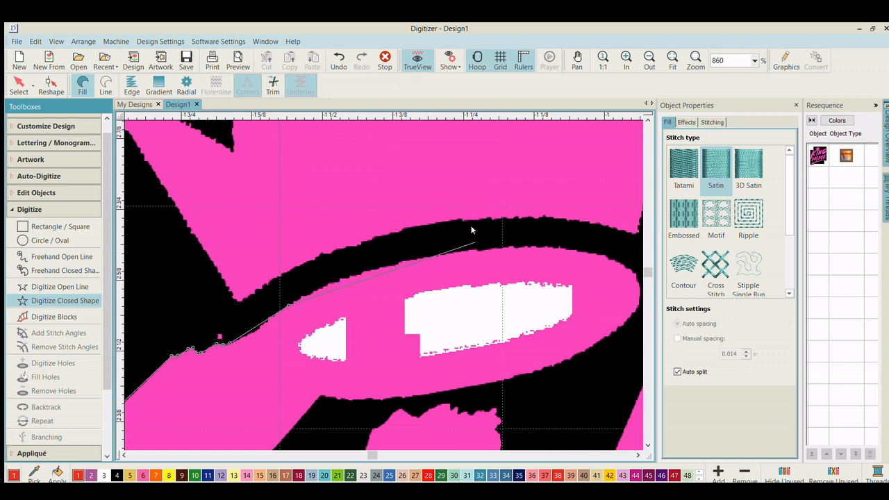
left_click(534, 232)
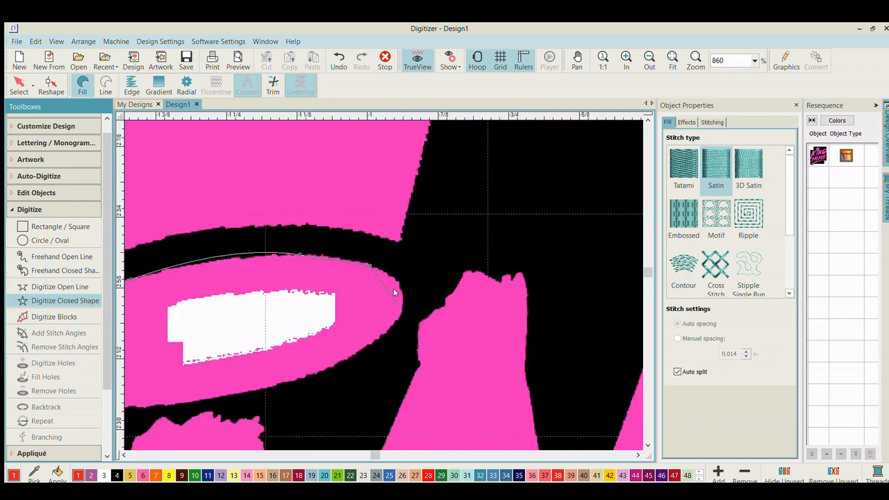
right_click(403, 291)
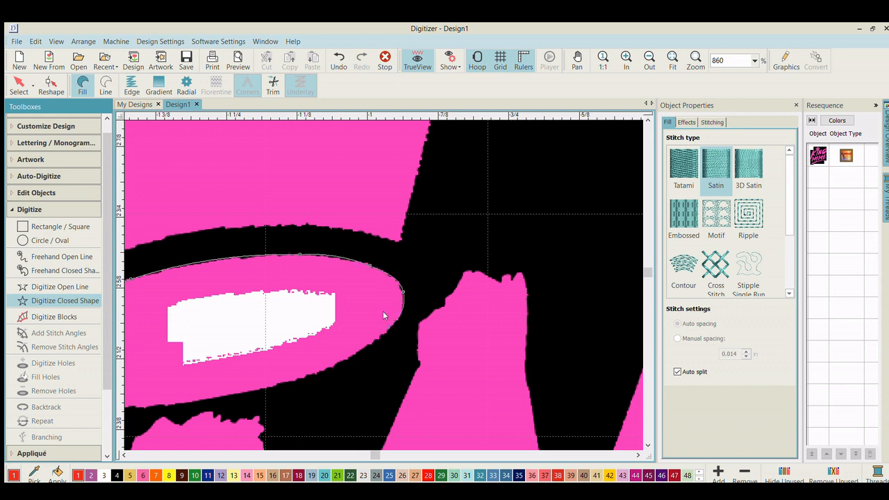
- Trace the underside of the oval end back to the corner where it meets the K's arm
scroll(242, 374, "up", 1)
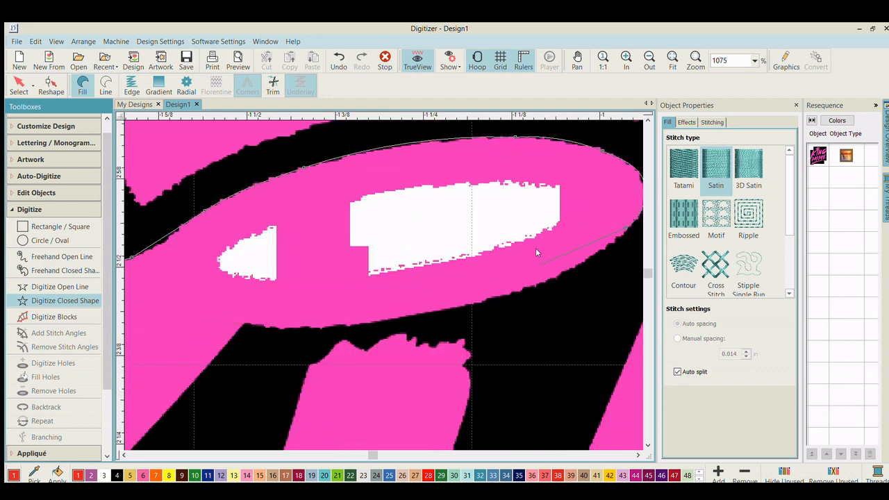
middle_click(497, 235)
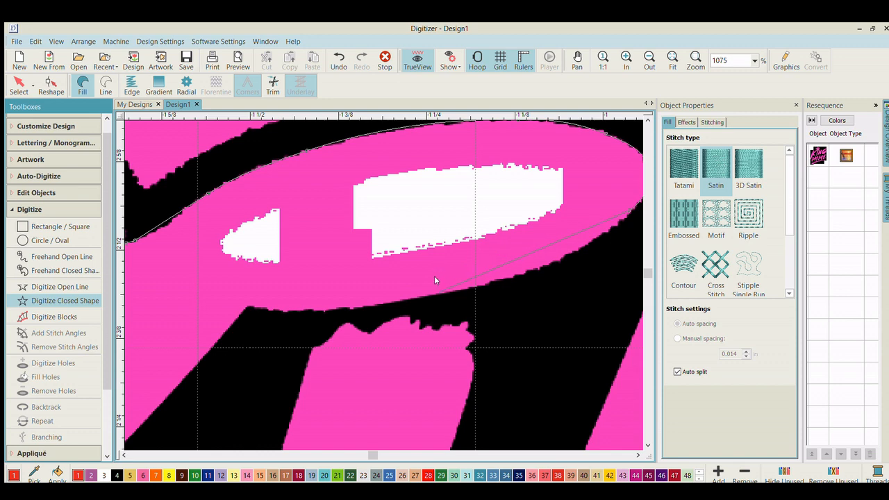
left_click(438, 294)
left_click(248, 288)
middle_click(255, 327)
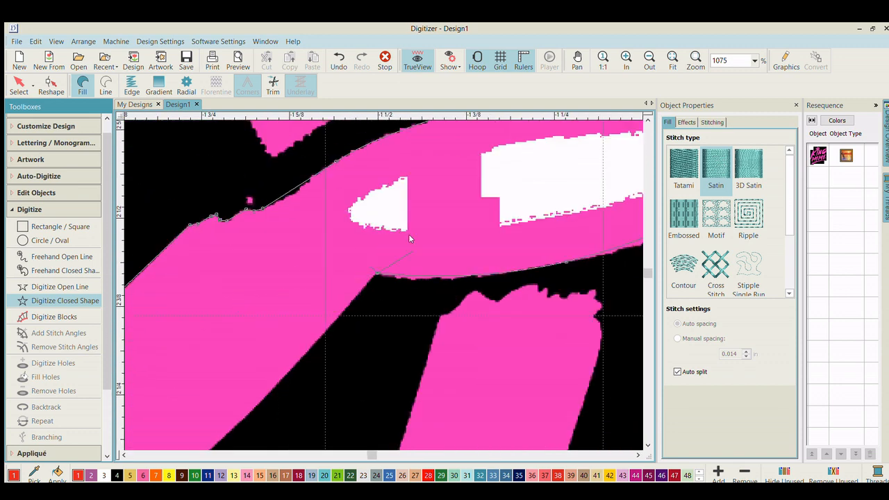
- Trace the lower edge of the K's arm down to the inner corner where the leg begins
scroll(364, 306, "down", 3)
scroll(333, 300, "up", 1)
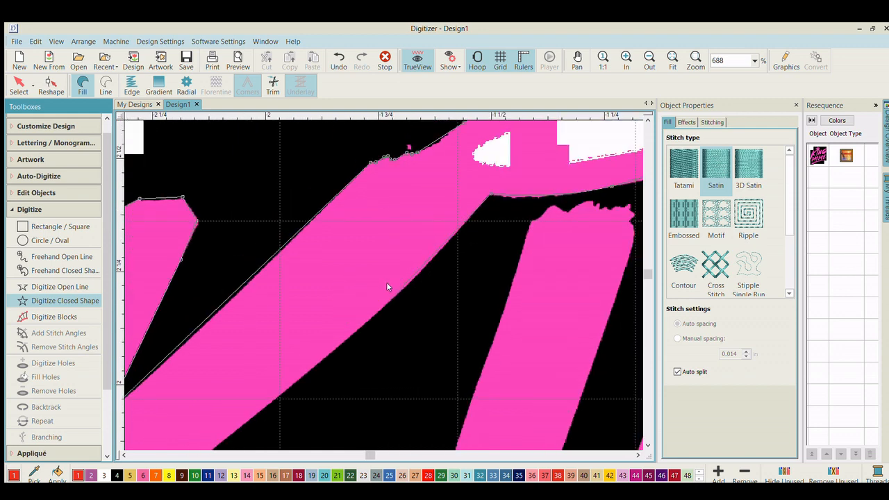
left_click(391, 298)
left_click(249, 398)
scroll(379, 268, "down", 2)
scroll(372, 278, "up", 1)
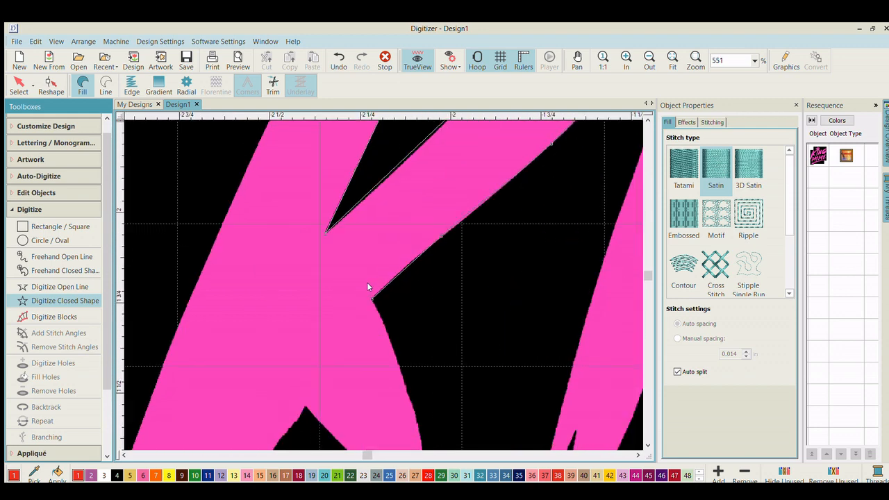
- Trace the K's leg down its outer edge, around the pointed tip and back up to the crotch beside the stem
scroll(408, 367, "down", 2)
scroll(384, 288, "up", 2)
left_click(440, 303)
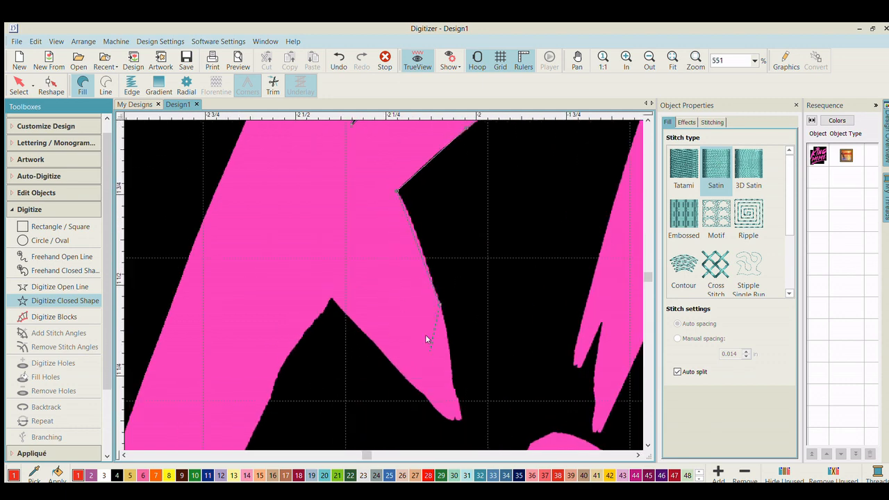
scroll(425, 334, "down", 1)
scroll(434, 332, "up", 1)
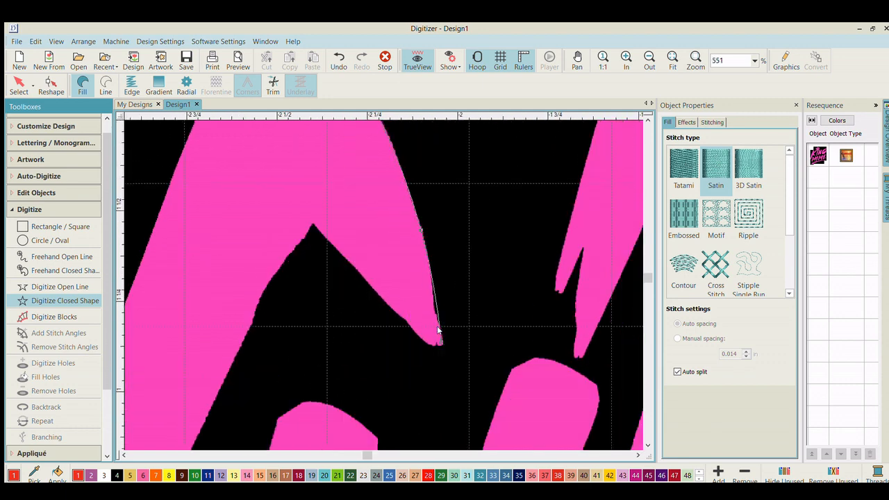
left_click(421, 334)
left_click(381, 296)
left_click(312, 223)
- Trace the stem's edge from the leg crotch down to its foot and around the notched bottom end
scroll(232, 347, "down", 3)
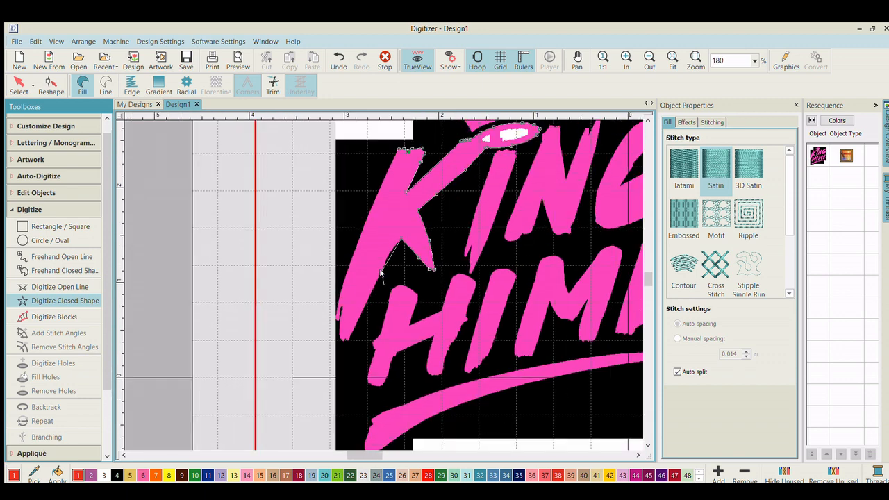
scroll(380, 274, "up", 2)
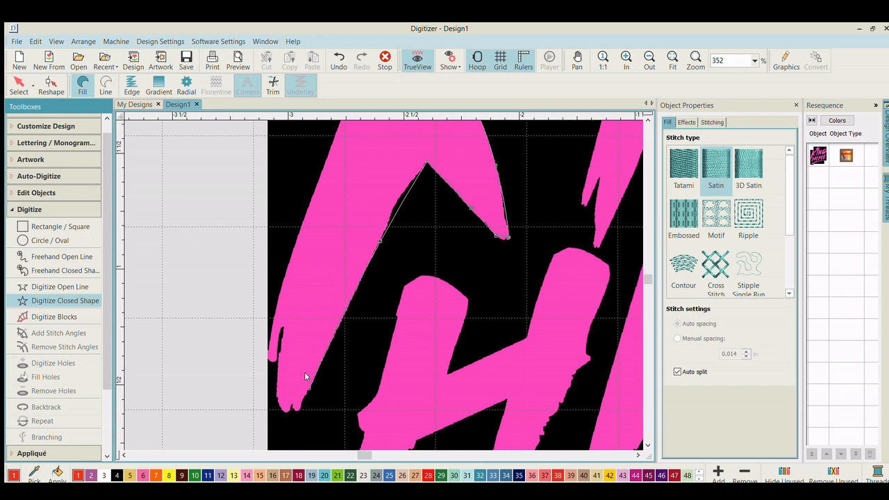
scroll(304, 372, "up", 4)
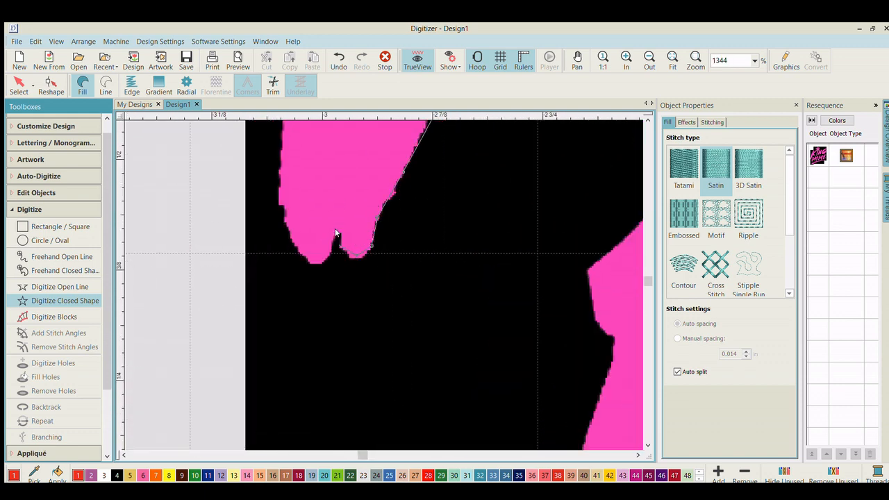
left_click(285, 225)
left_click(281, 154)
scroll(281, 149, "down", 1)
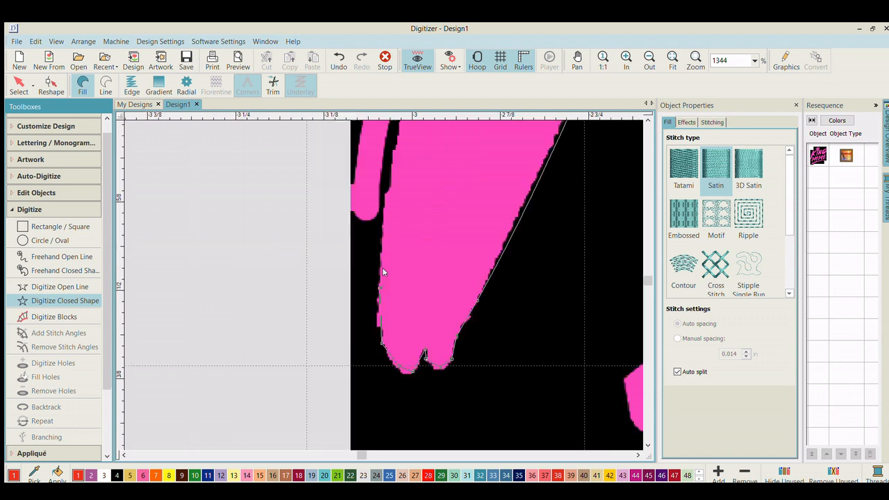
- Trace the stem foot's left side upward to the top of the narrow slit
scroll(382, 268, "up", 3)
scroll(393, 257, "down", 3)
scroll(385, 248, "up", 1)
left_click(343, 194)
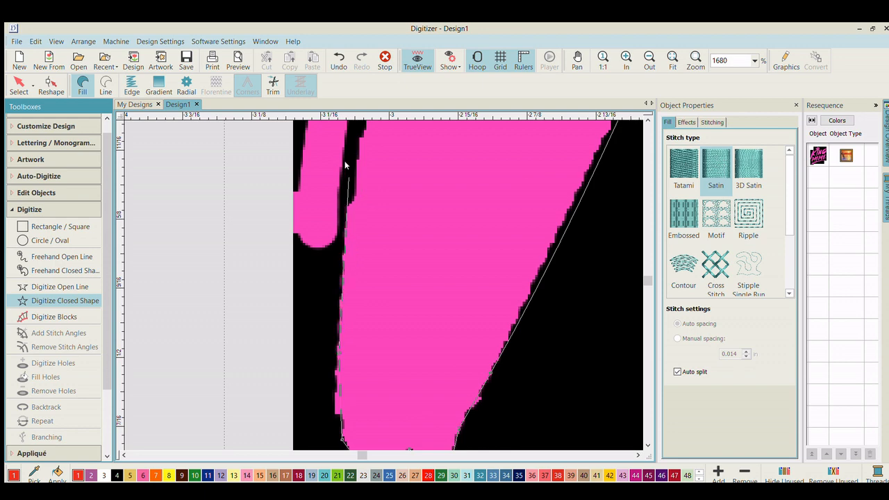
scroll(353, 168, "down", 1)
scroll(382, 283, "up", 1)
scroll(380, 273, "up", 1)
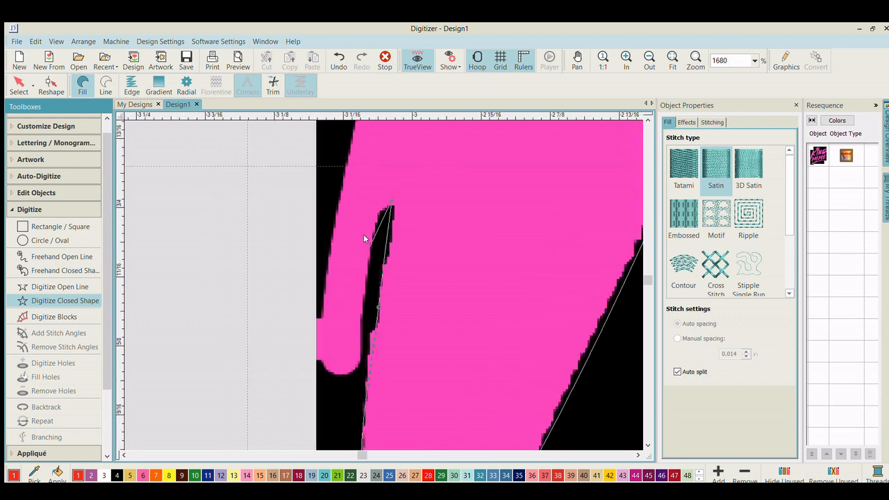
- Trace down the slit's other side and around the rounded end of the small prong with curve points
right_click(373, 239)
right_click(361, 314)
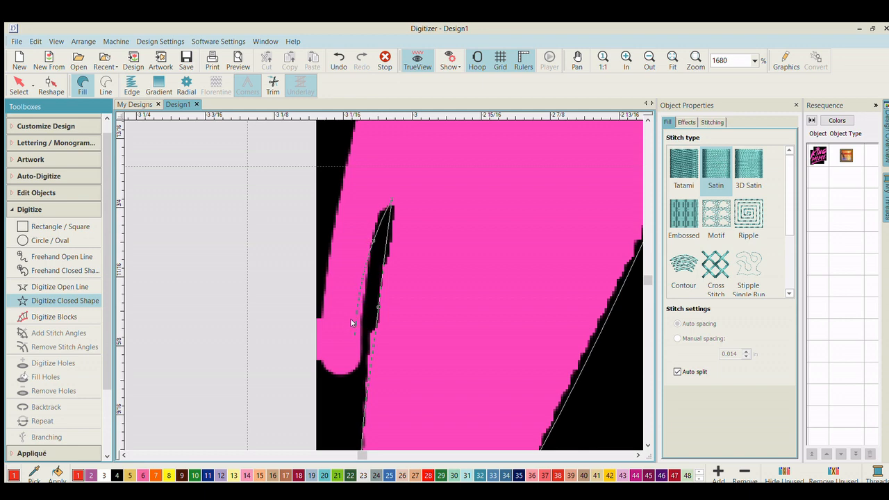
right_click(338, 370)
scroll(329, 242, "up", 5)
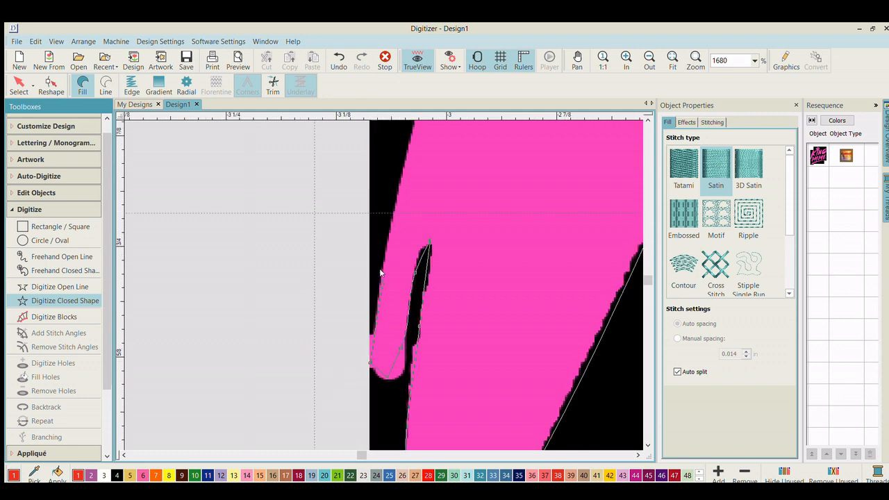
- Trace the stem's long outer edge up to the starting corner and complete the K as a Satin-filled closed shape
scroll(385, 171, "down", 4)
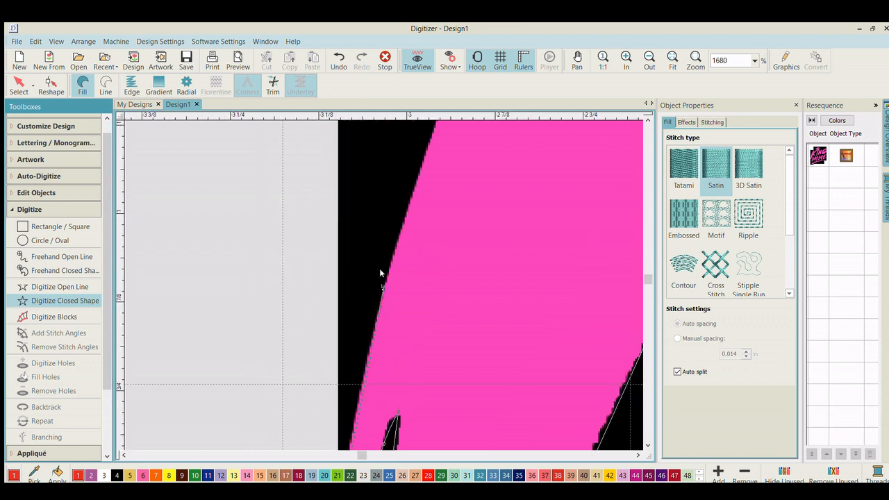
scroll(382, 265, "up", 3)
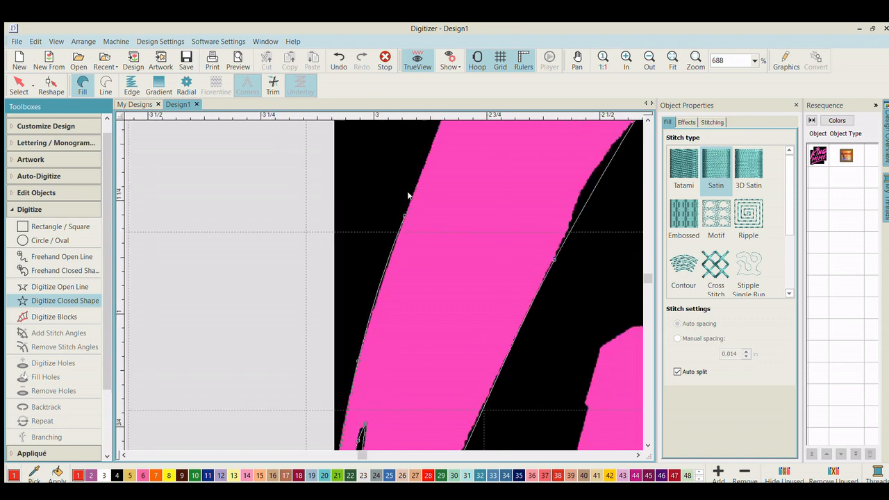
scroll(397, 247, "down", 1)
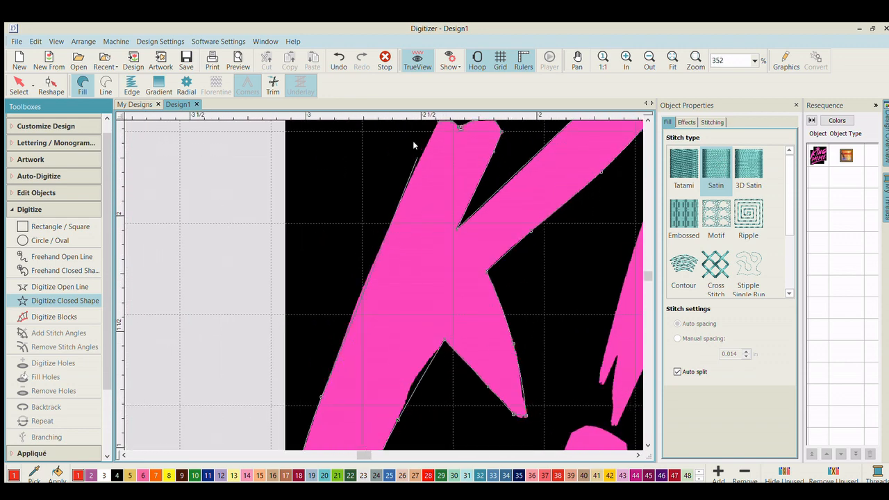
left_click(393, 189)
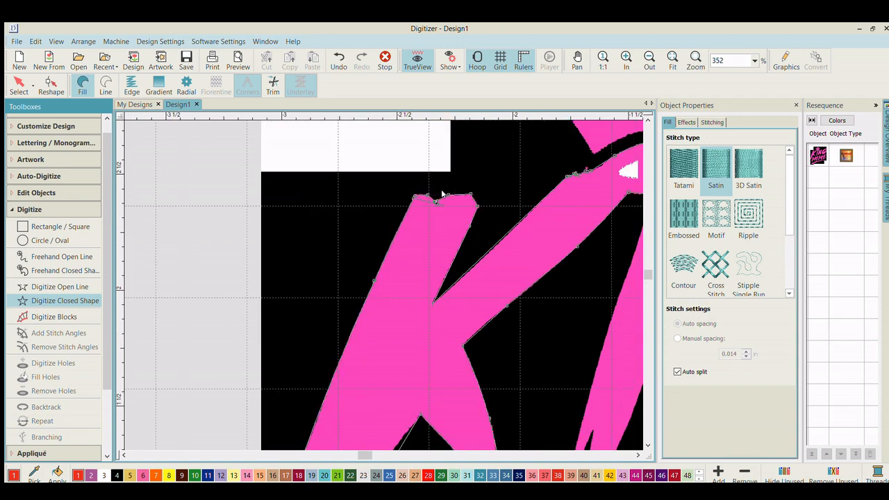
key("Return")
- Start a Satin closed shape at the crown's lower corner and trace its curved base to the opposite corner
scroll(379, 268, "down", 7)
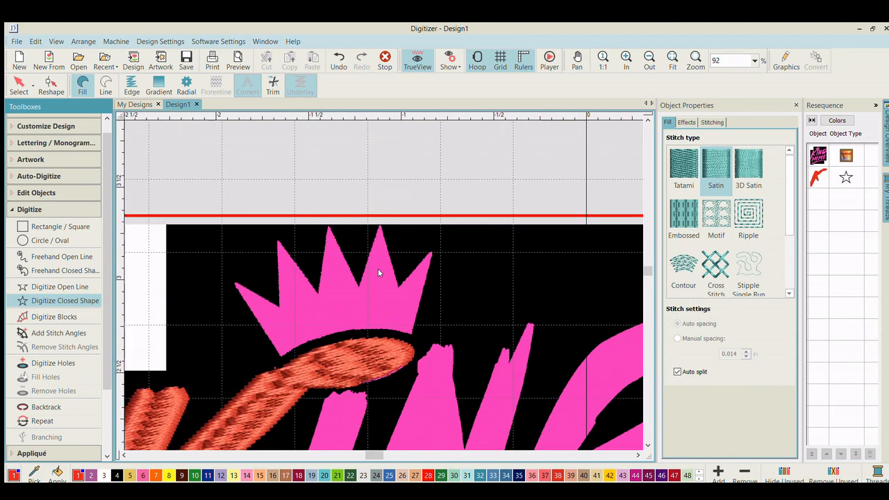
scroll(379, 272, "up", 10)
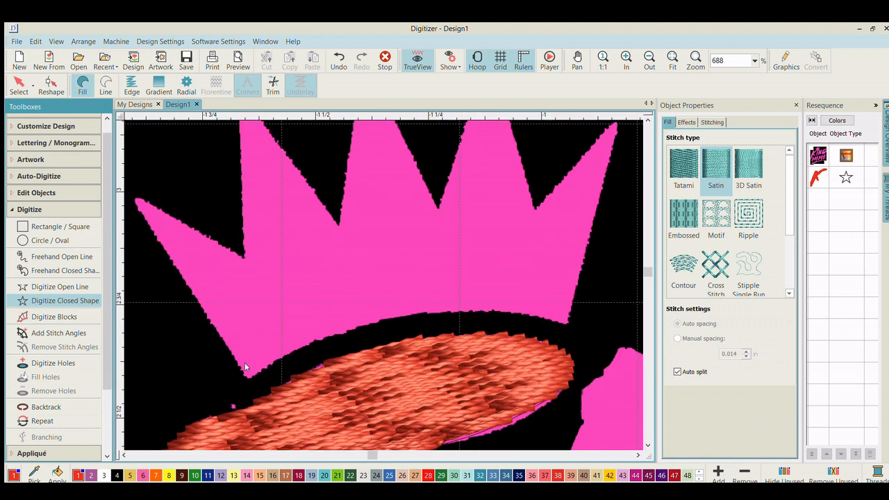
left_click(245, 366)
right_click(402, 302)
key("c")
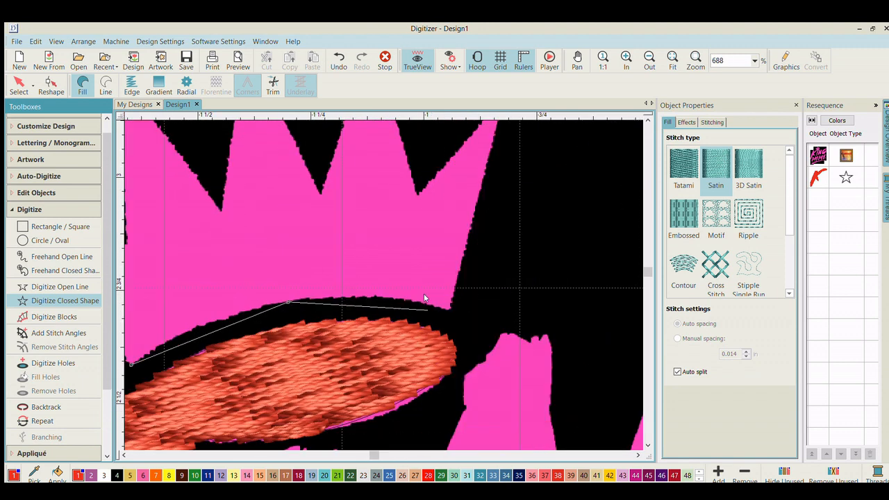
left_click(447, 304)
key("c")
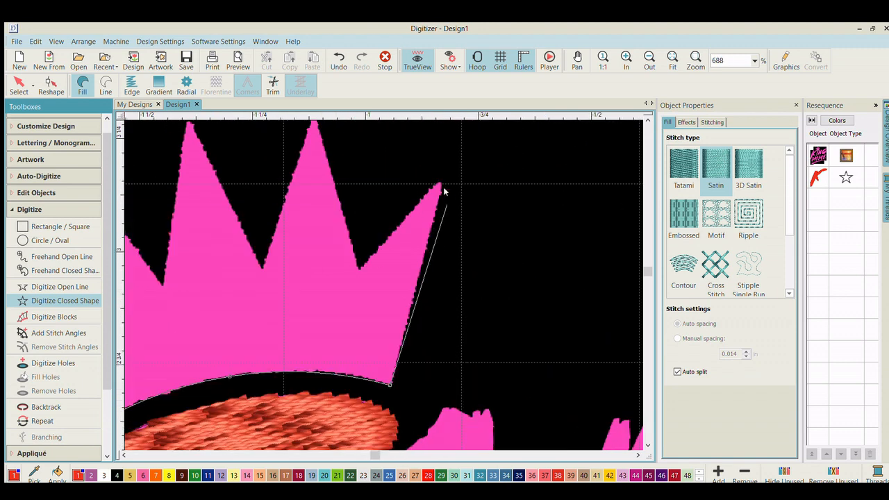
- Trace up the crown's outer side and across its first three spikes, placing corner points at each tip and valley
left_click(440, 181)
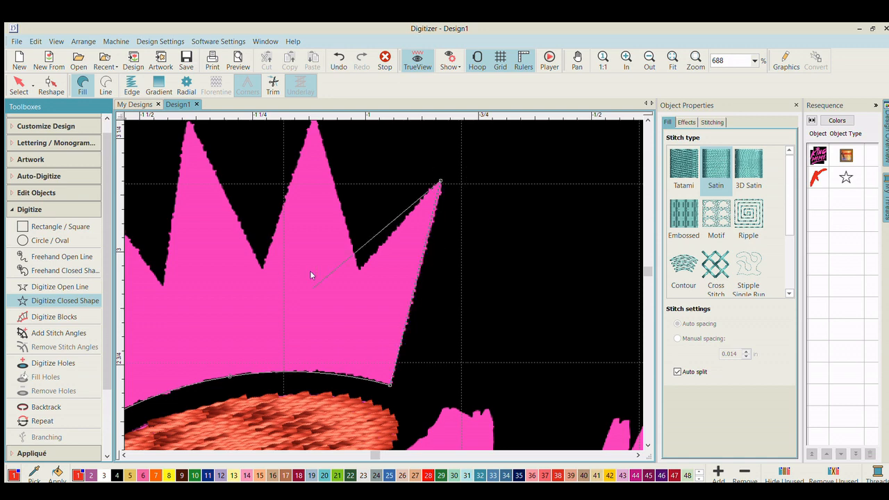
left_click(359, 257)
key("c")
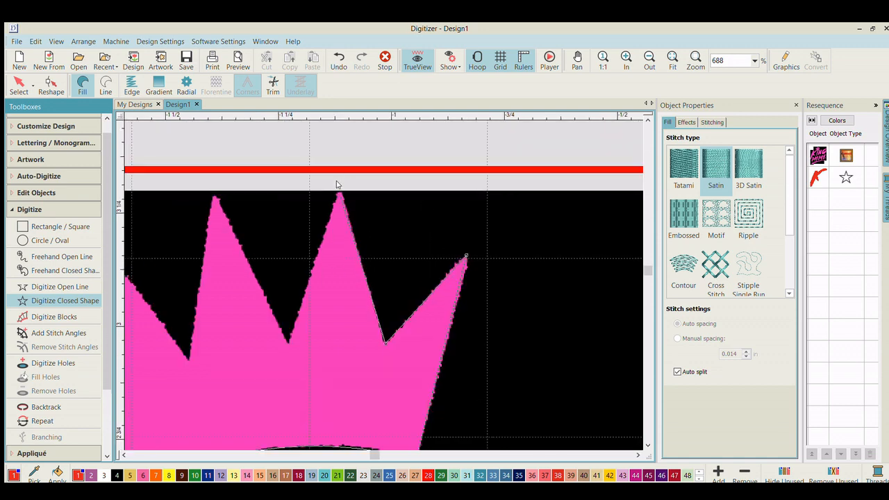
left_click(335, 182)
left_click(289, 340)
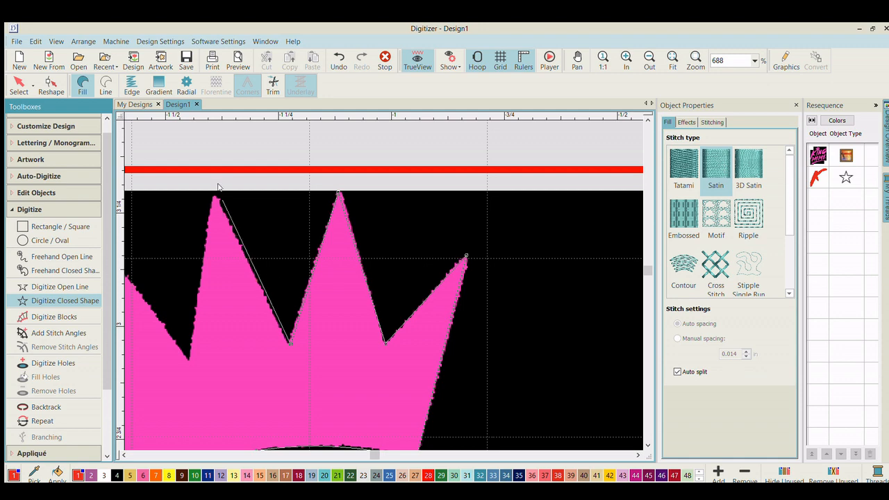
left_click(212, 194)
left_click(189, 357)
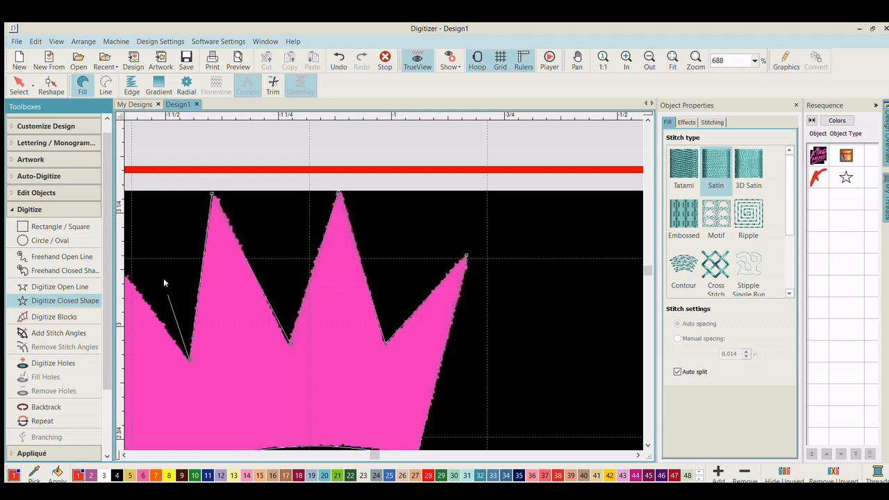
- Trace the crown's remaining two spikes back to the starting corner and complete it as a Satin-filled closed shape
key("c")
left_click(207, 236)
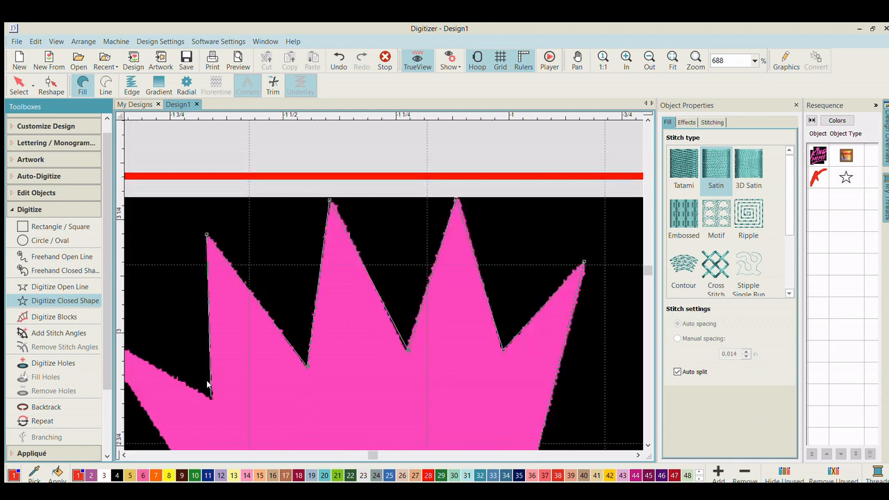
left_click(213, 398)
key("c")
left_click(222, 315)
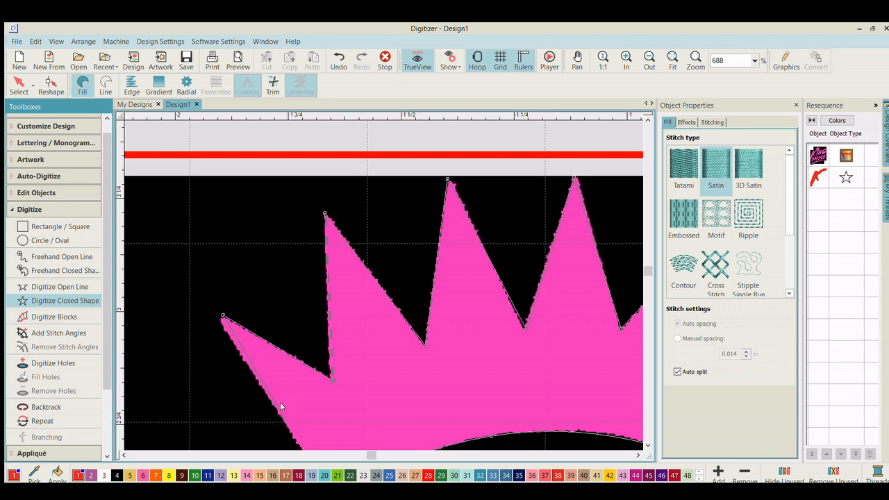
left_click(375, 416)
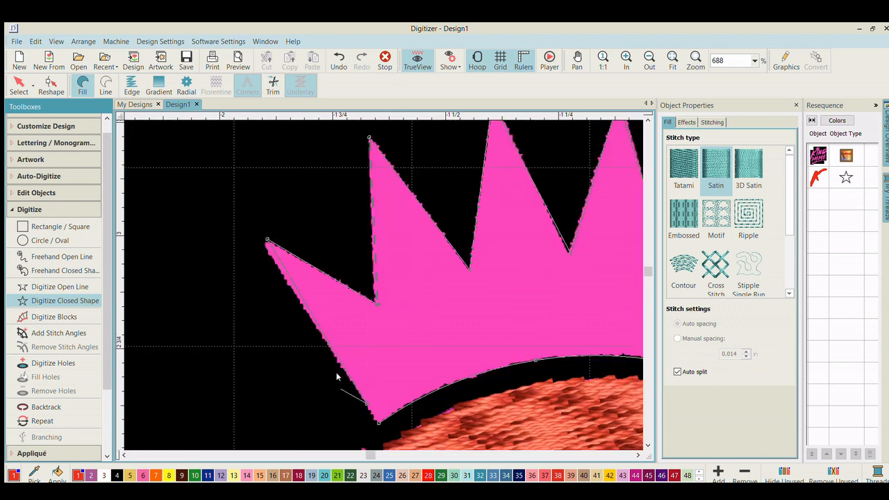
key("Return")
scroll(398, 263, "down", 2)
scroll(398, 262, "down", 10)
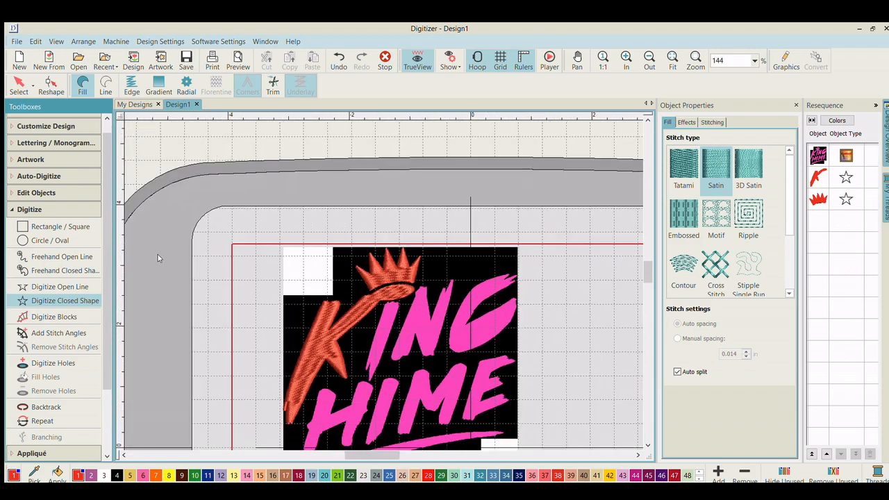
- Examine the stitched K and crown against the KING HIME artwork in the hoop and close up, ending with nothing selected
left_click(19, 84)
scroll(361, 237, "down", 3)
scroll(381, 272, "up", 3)
scroll(375, 275, "down", 2)
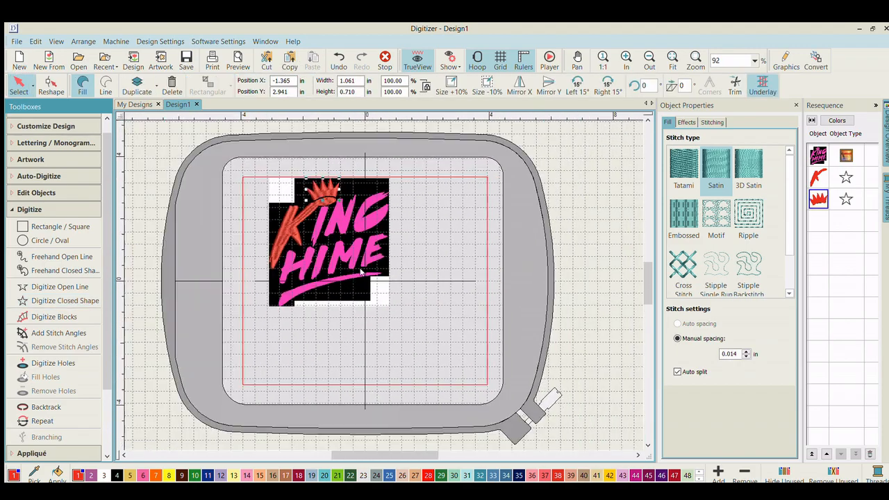
scroll(368, 257, "up", 5)
scroll(362, 299, "down", 2)
scroll(369, 278, "up", 3)
left_click(370, 263)
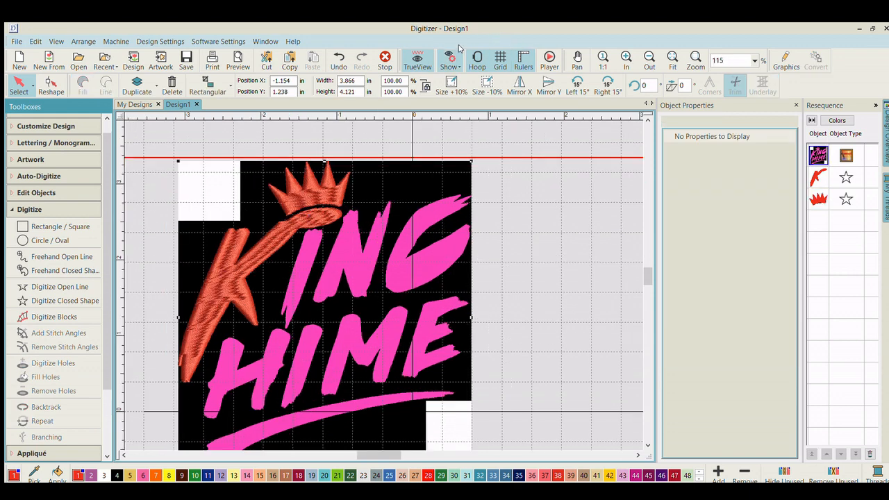
scroll(378, 269, "up", 1)
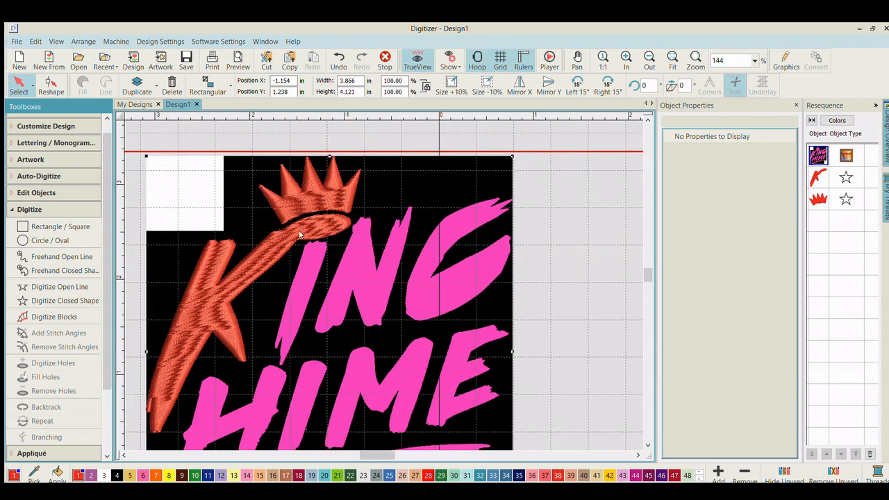
scroll(379, 268, "down", 1)
scroll(379, 268, "up", 1)
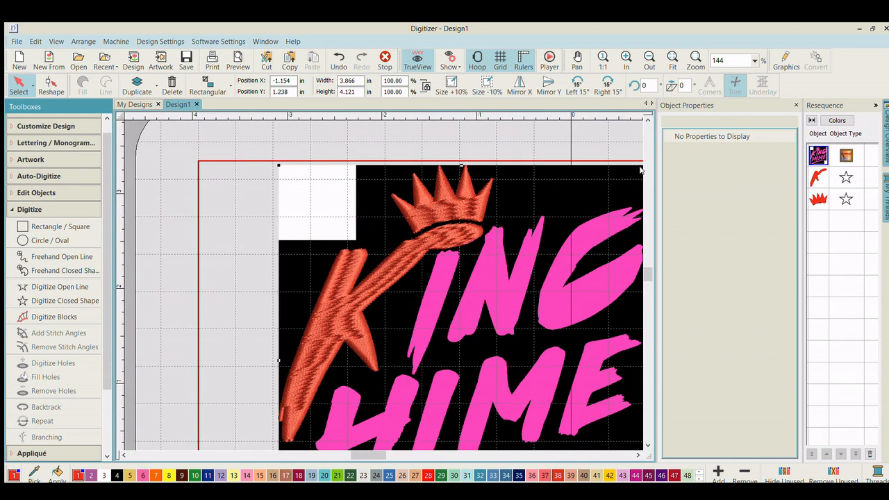
scroll(278, 313, "up", 1)
scroll(278, 314, "down", 1)
scroll(288, 313, "up", 1)
scroll(287, 313, "down", 1)
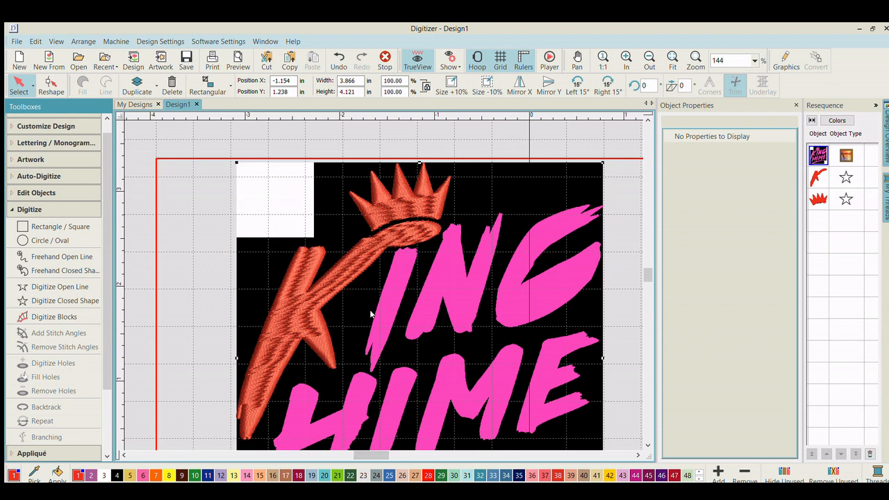
scroll(330, 316, "down", 1)
scroll(379, 269, "up", 1)
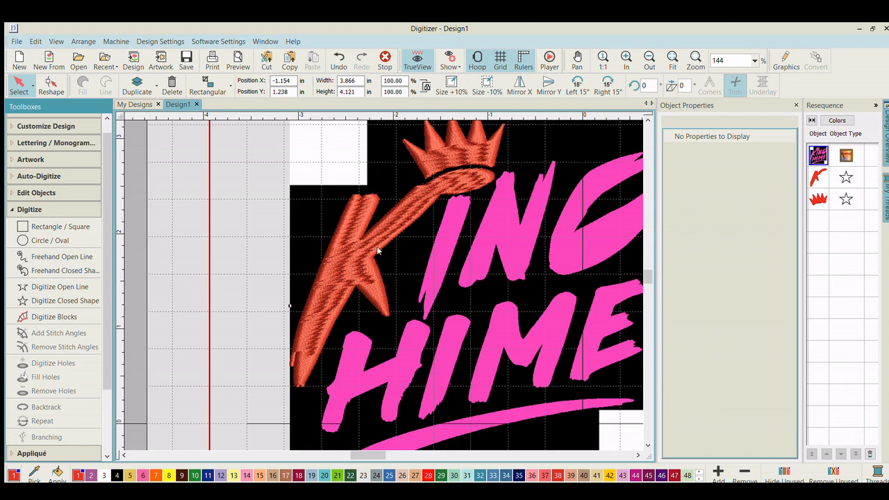
scroll(379, 269, "up", 1)
scroll(332, 270, "down", 1)
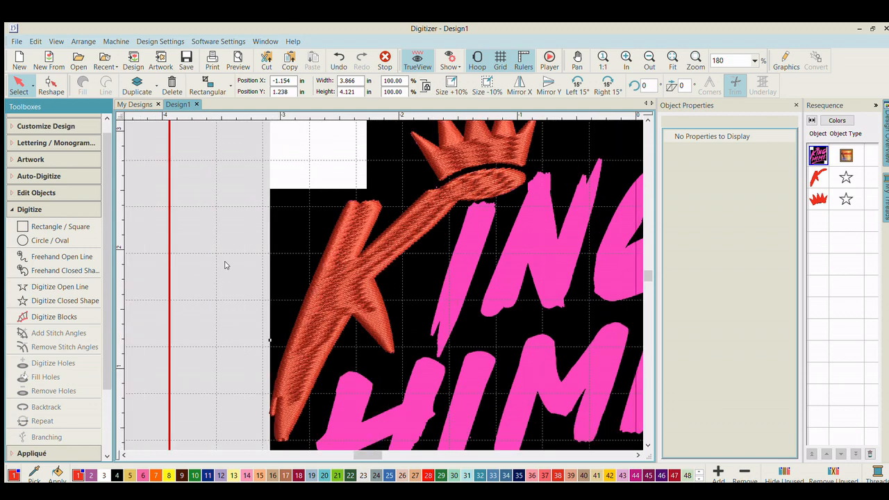
scroll(492, 138, "down", 1)
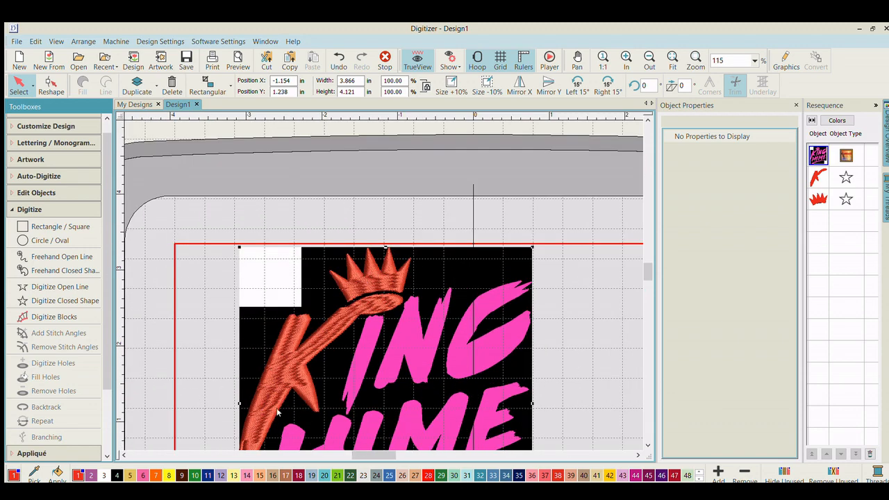
scroll(379, 268, "down", 1)
scroll(379, 268, "up", 1)
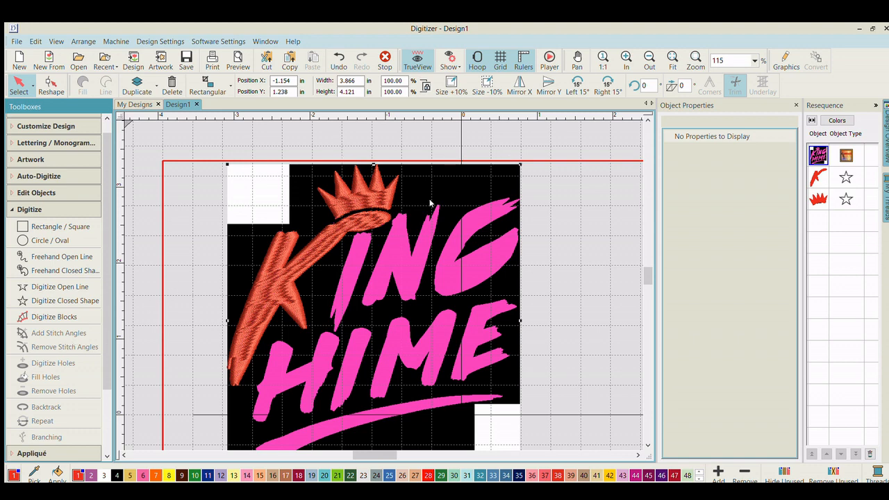
left_click(215, 236)
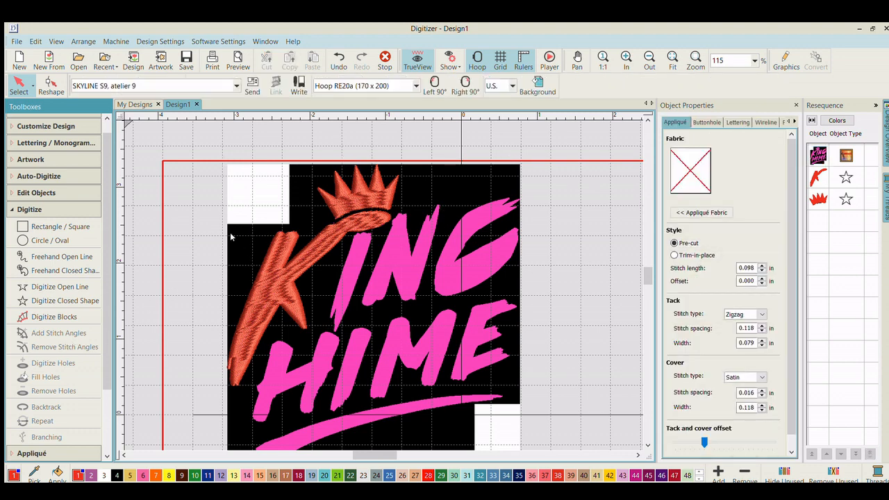